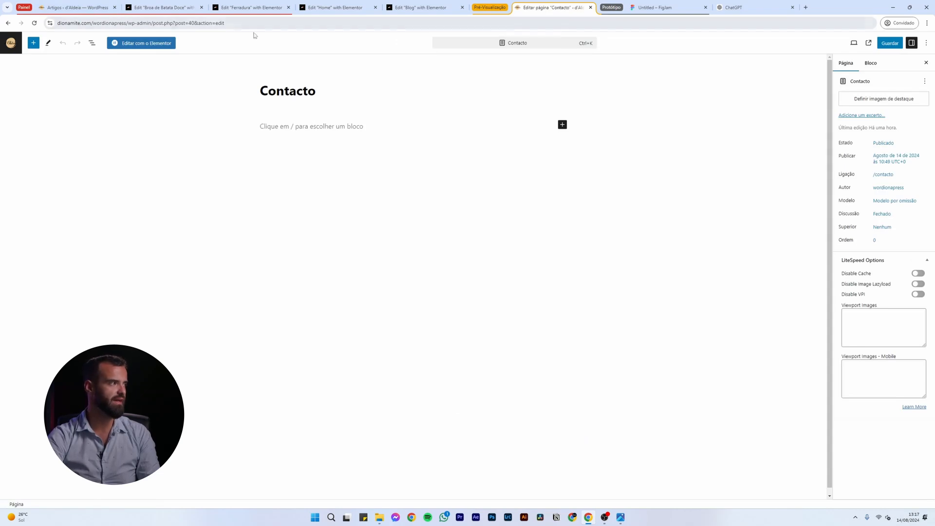
Reposition the Contacto editor tab and switch over to the Blog editing tab
drag(530, 8, 396, 17)
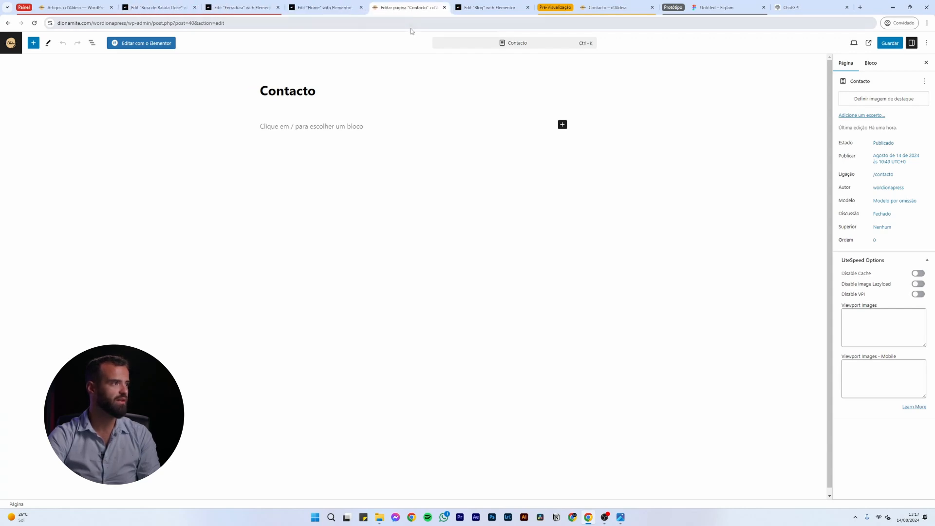
click(333, 6)
click(487, 9)
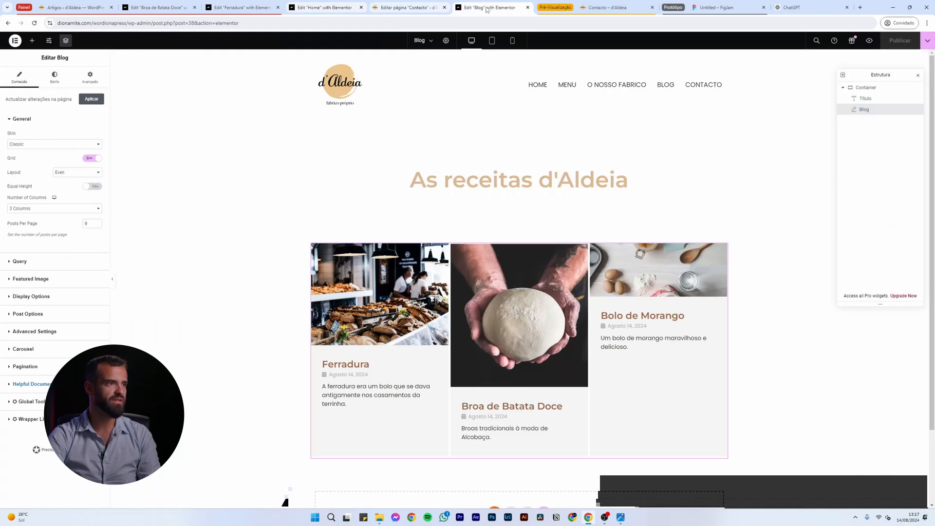
Put the Blog tab in a new tab group named 'Elementor' and return to Contacto
right_click(488, 8)
mouse_move(561, 26)
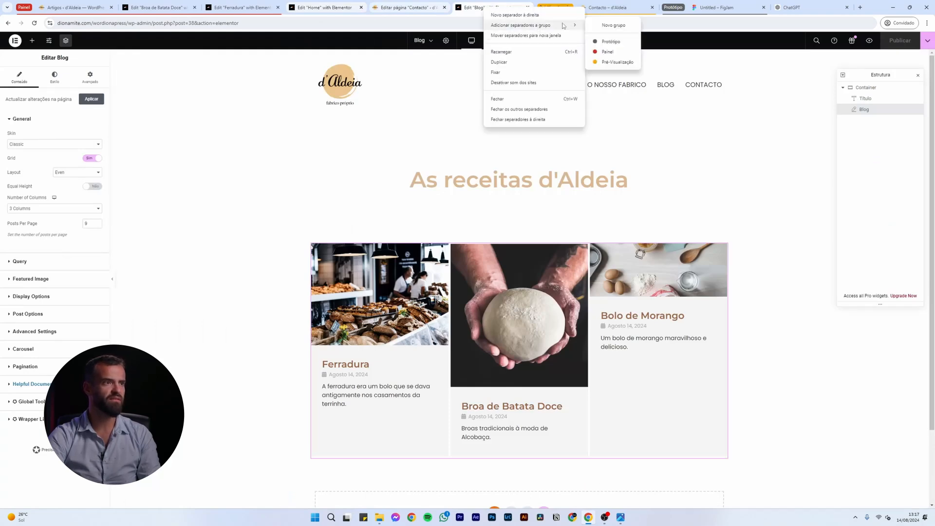
click(613, 25)
text(Elementor)
key(Return)
key(ctrl+shift+Tab)
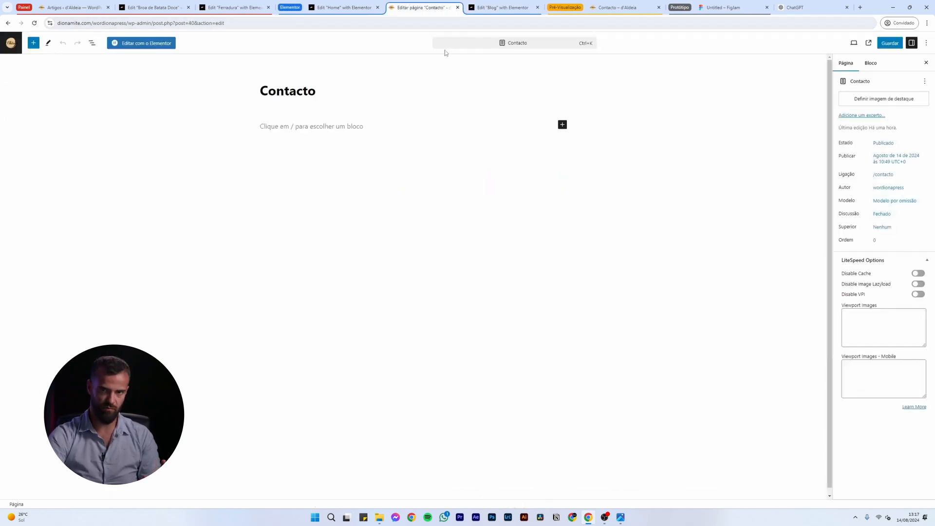
Apply the Elementor Full Width template to Contacto, save, and open it in Elementor
click(881, 201)
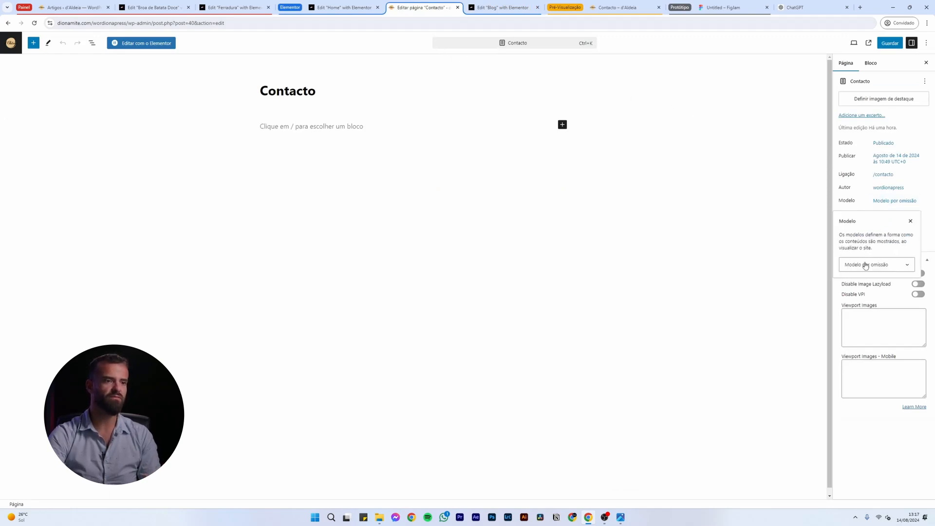
click(864, 265)
click(863, 290)
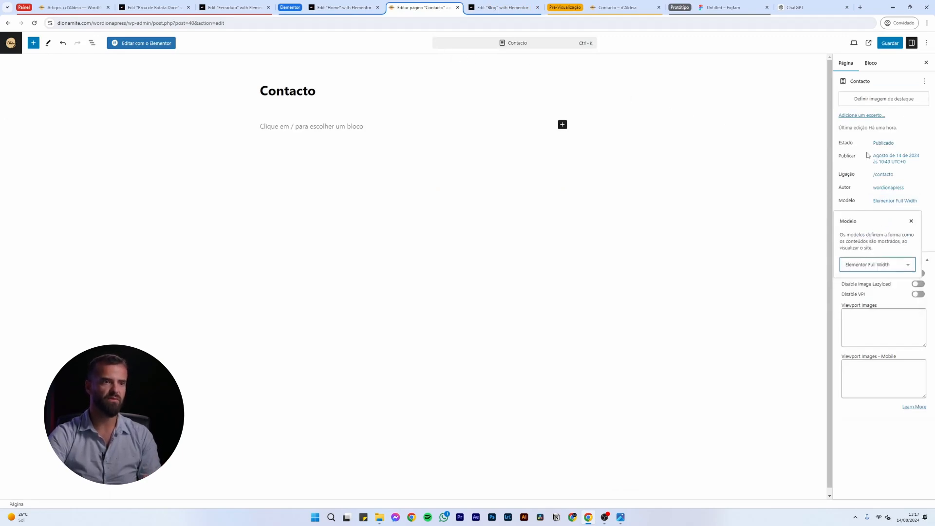
click(894, 42)
click(157, 42)
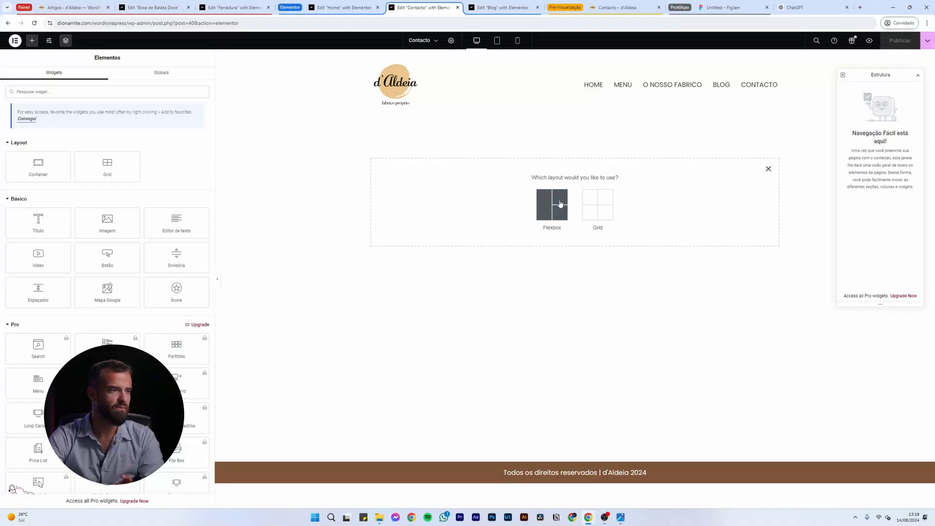
Add a two-column flexbox container and drop a Título heading widget into its left column
click(550, 204)
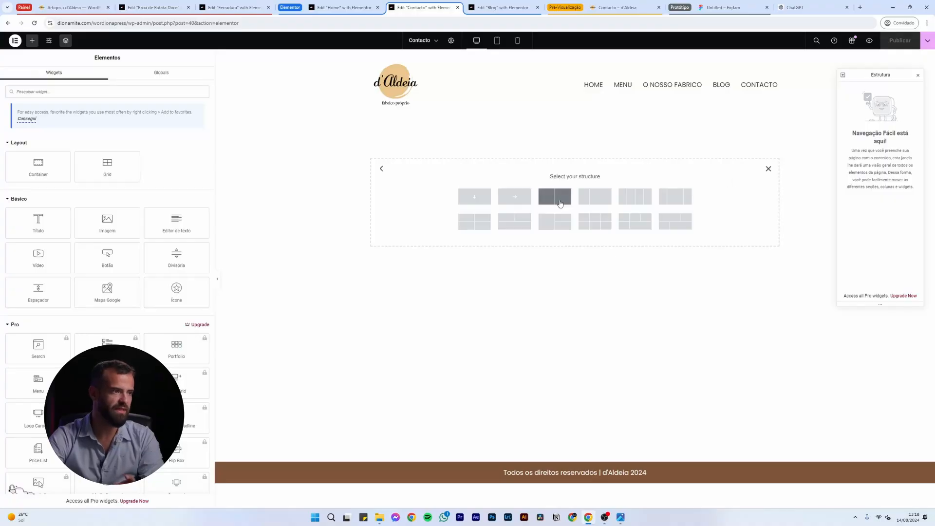
click(560, 199)
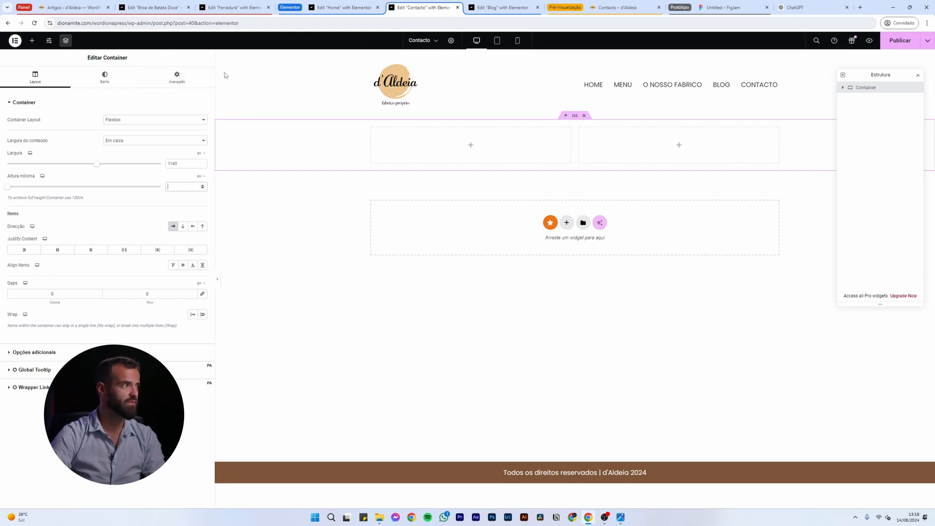
click(32, 40)
drag(38, 221, 447, 155)
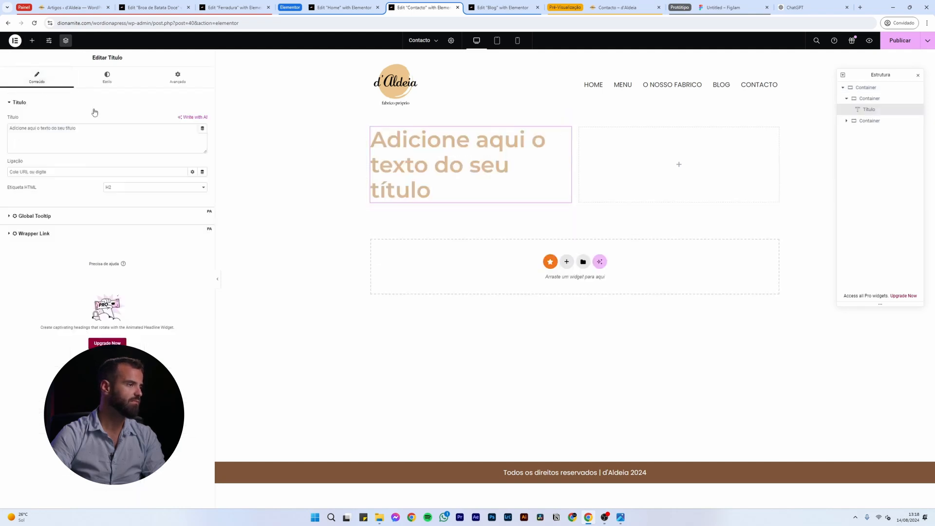
Duplicate the placeholder heading and select the first copy's text
right_click(431, 160)
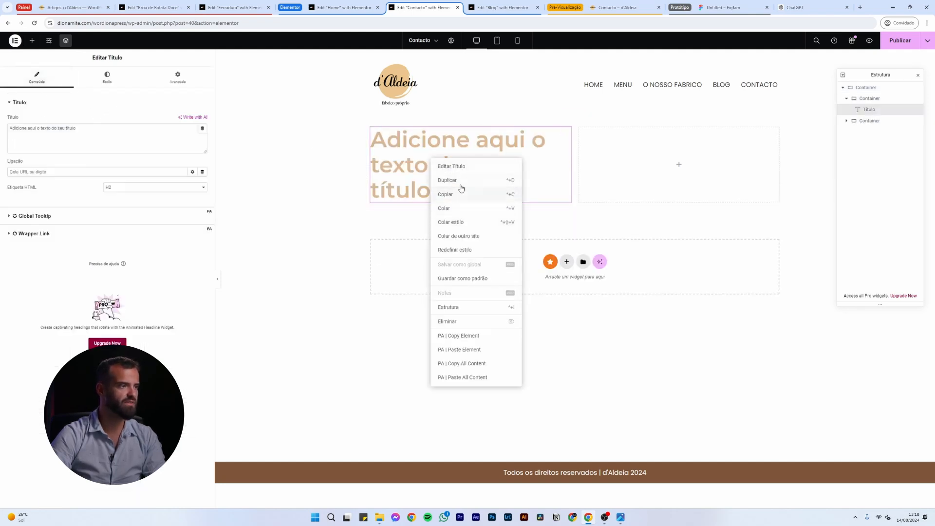
click(458, 181)
click(452, 172)
triple_click(433, 168)
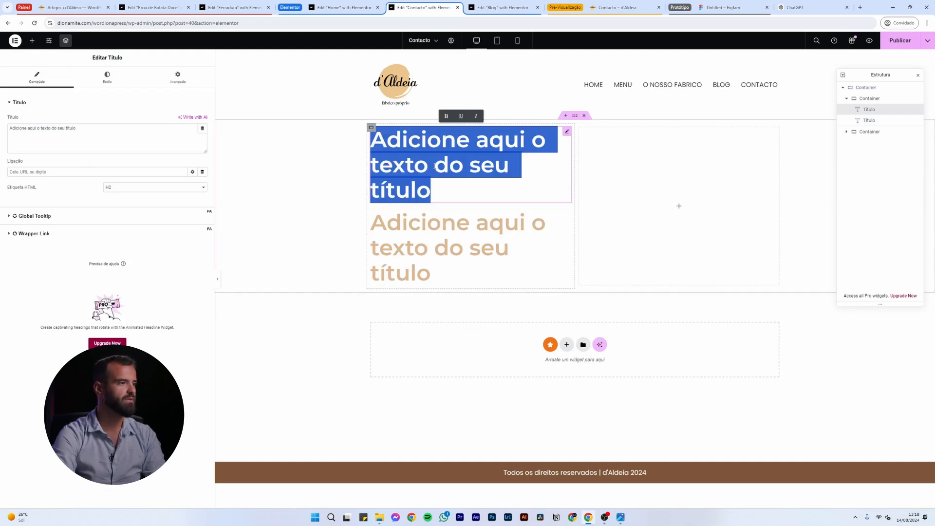
Make the first heading read 'Aceitamos encomendas para todo o tipo de eventos e festas!'
text(Deseja concretiza)
key(ctrl+a)
key(BackSpace)
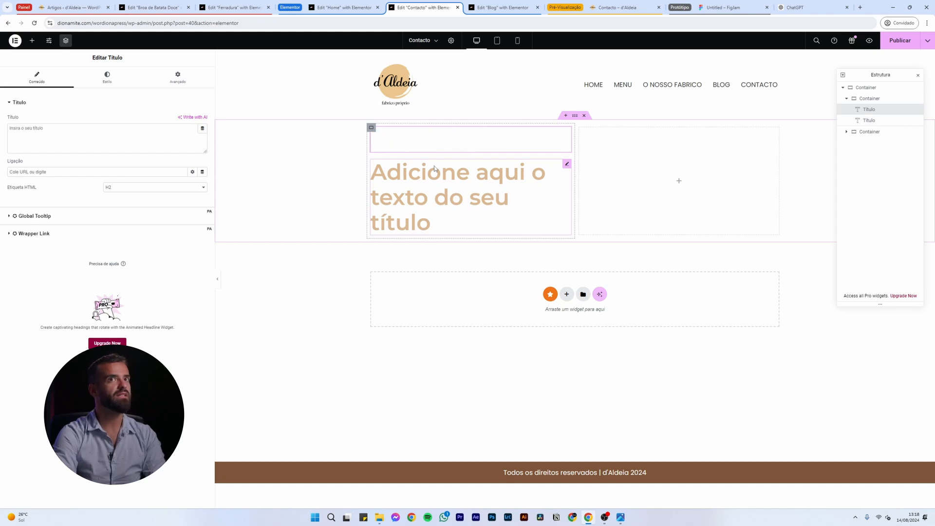
text(A)
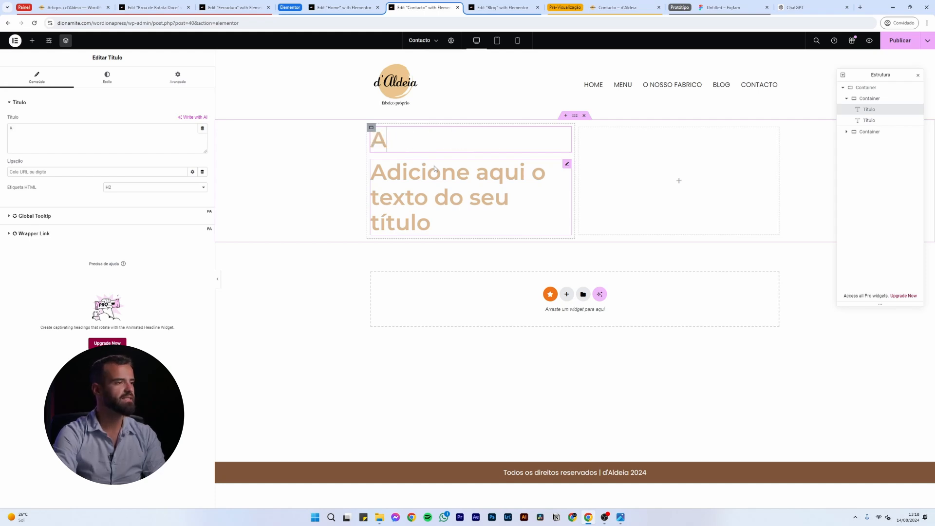
text(ceitamos encomanda)
key(BackSpace)
key(BackSpace)
key(BackSpace)
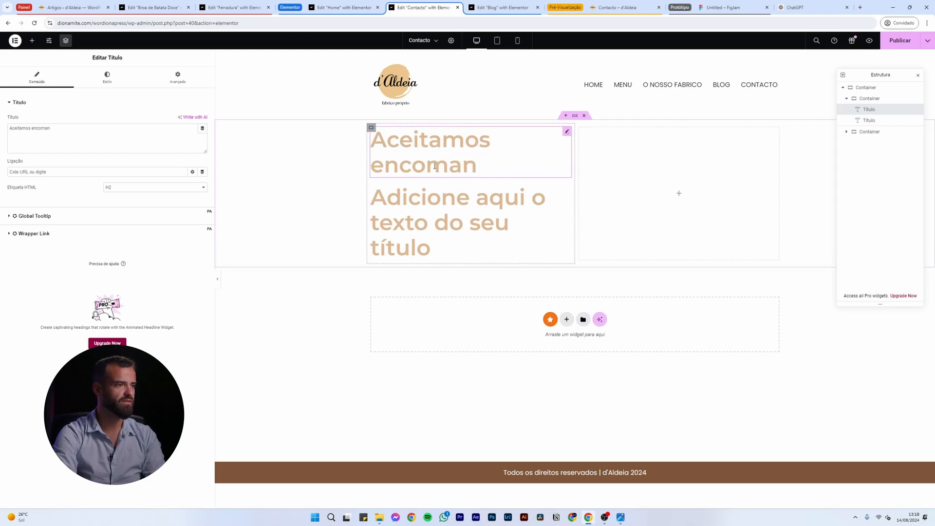
text(ndas de)
key(BackSpace)
key(BackSpace)
text(para todo o tipo)
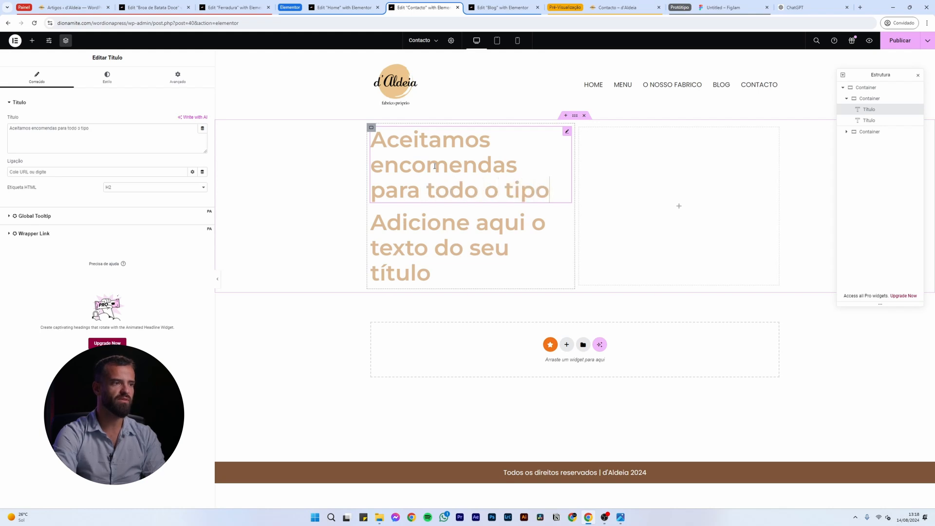
text( de eventos e festas!)
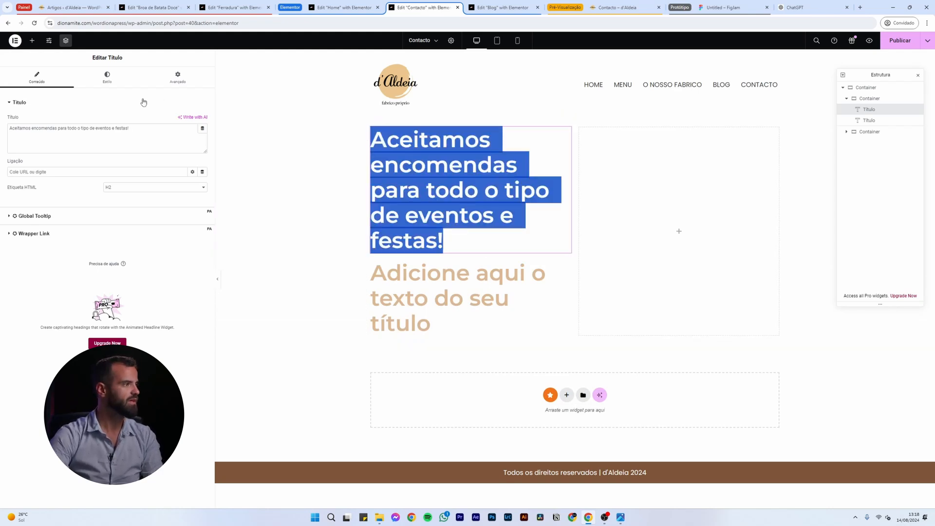
key(ctrl+a)
Set the 'Aceitamos encomendas…' heading's typography size to 32 px so it wraps to two lines
click(111, 81)
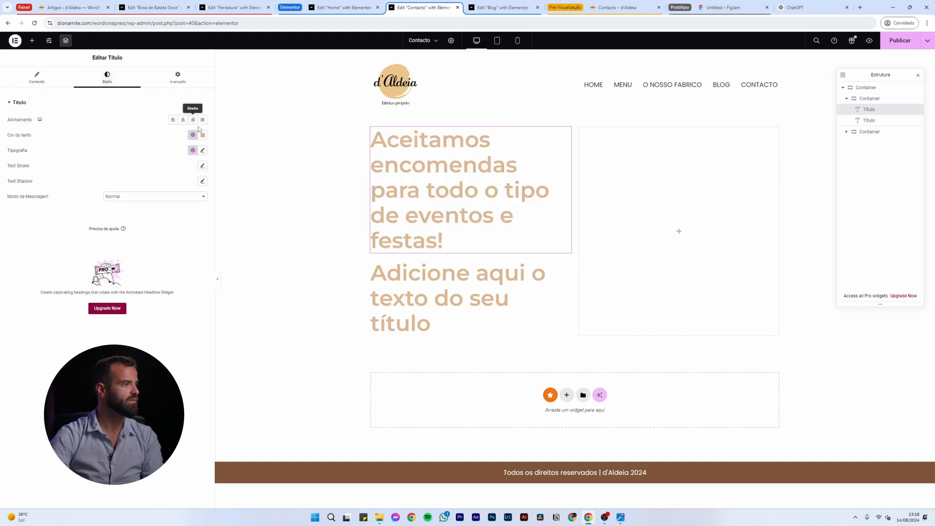
click(203, 152)
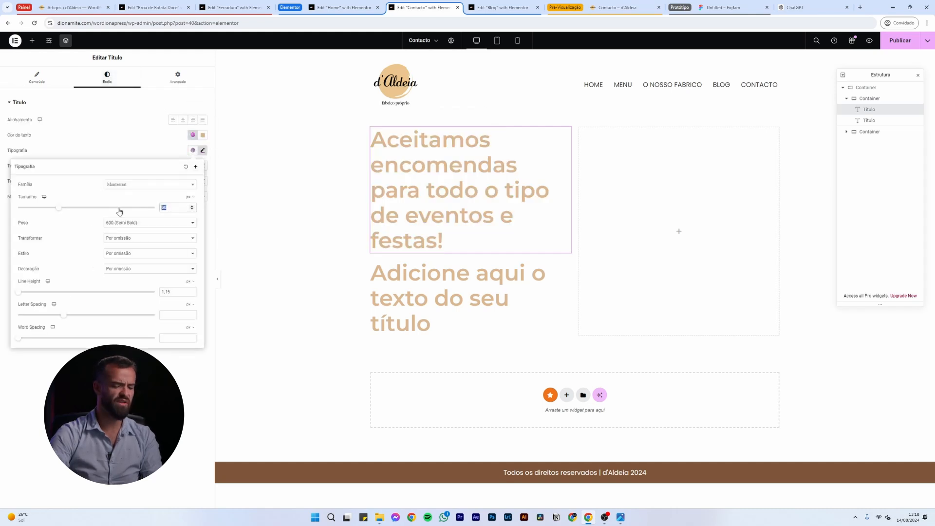
text(32)
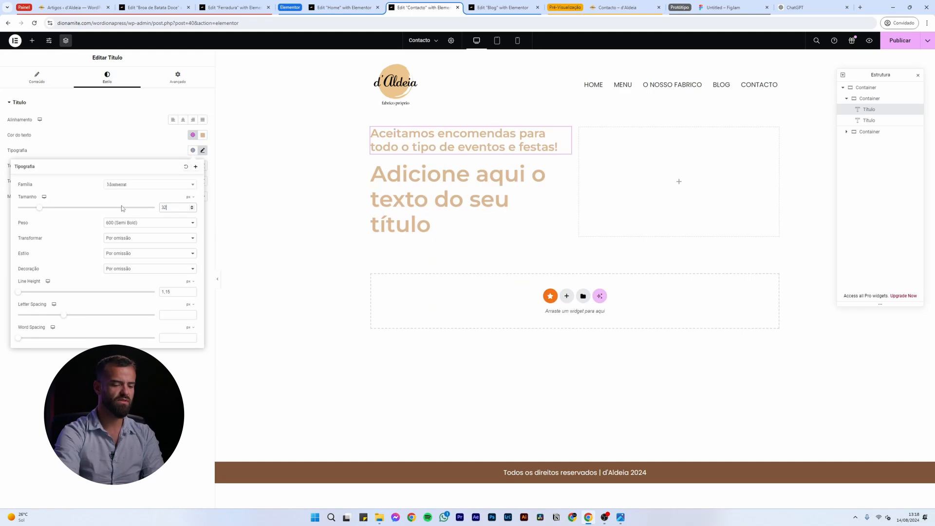
key(BackSpace)
key(BackSpace)
text(48)
click(410, 260)
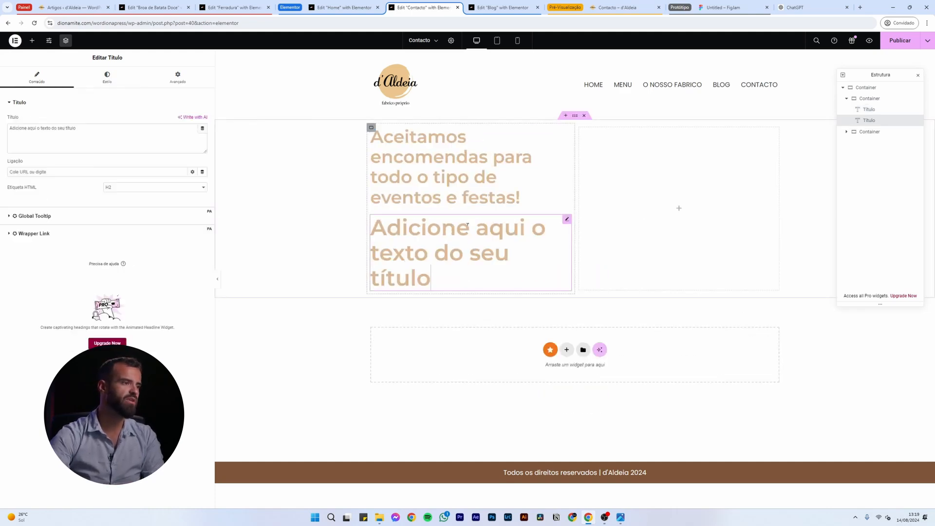
click(398, 162)
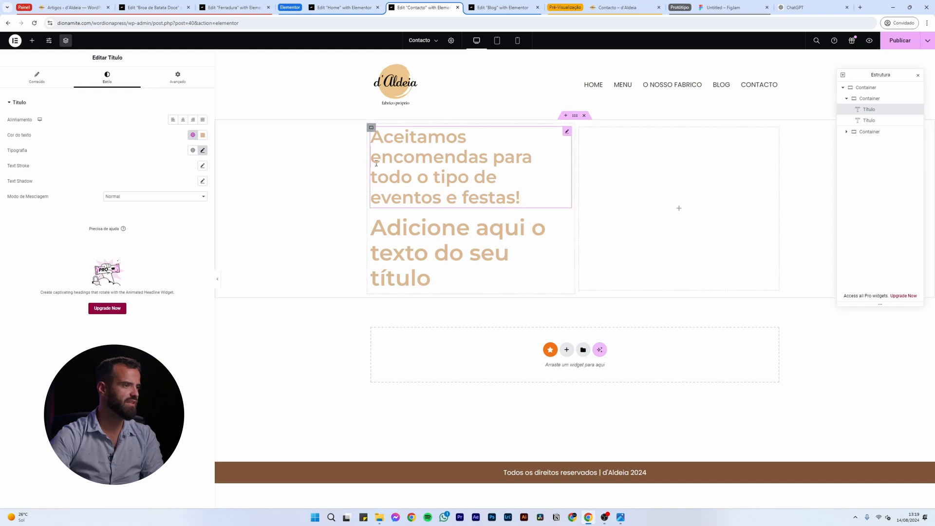
click(57, 82)
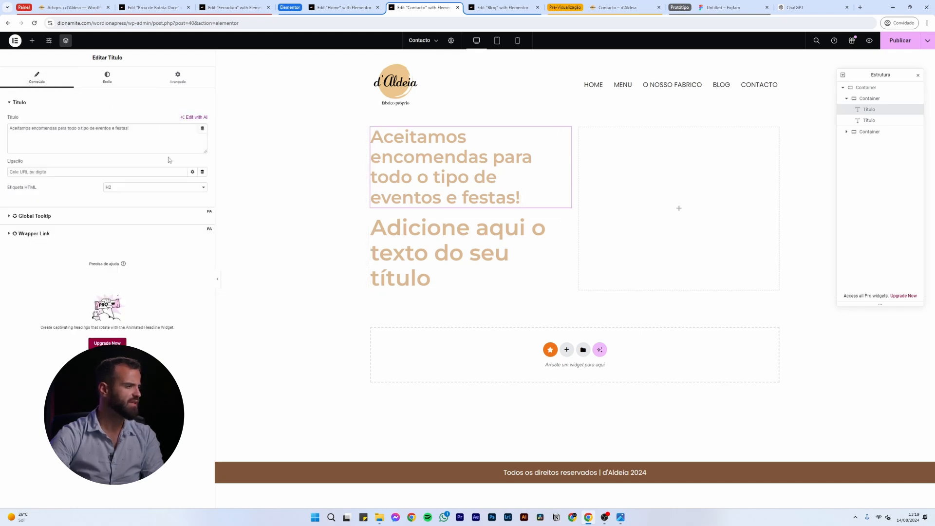
click(108, 76)
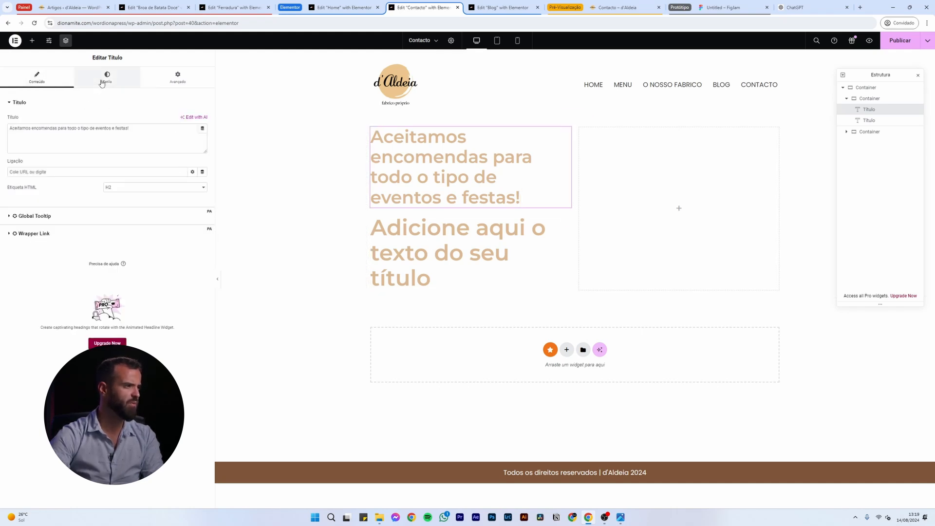
click(201, 151)
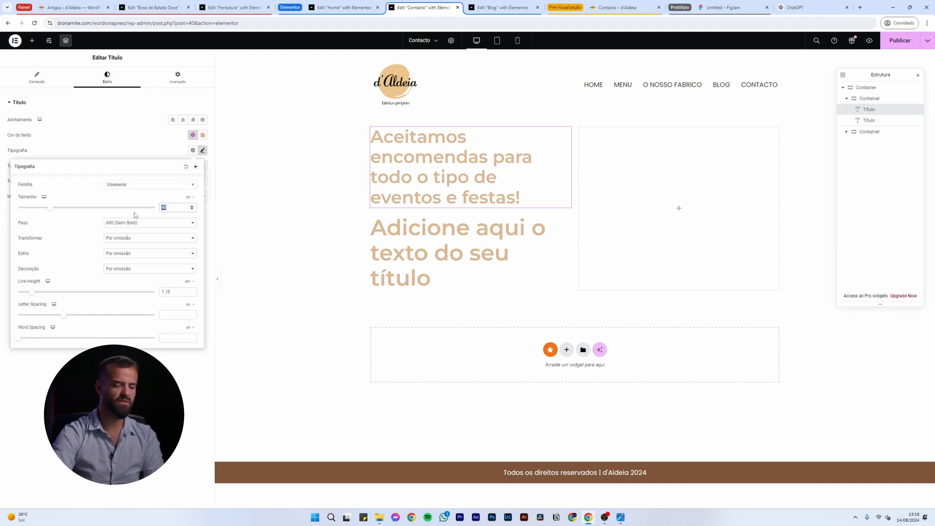
text(32)
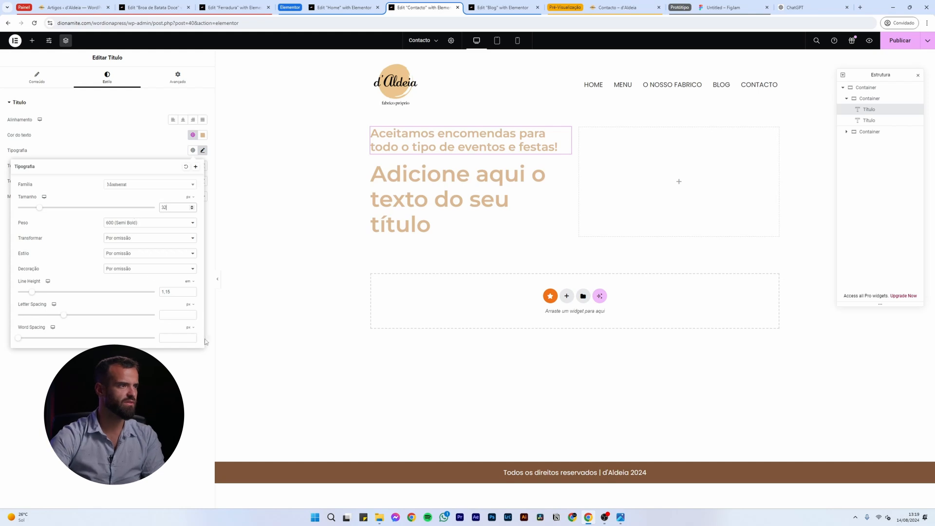
click(439, 223)
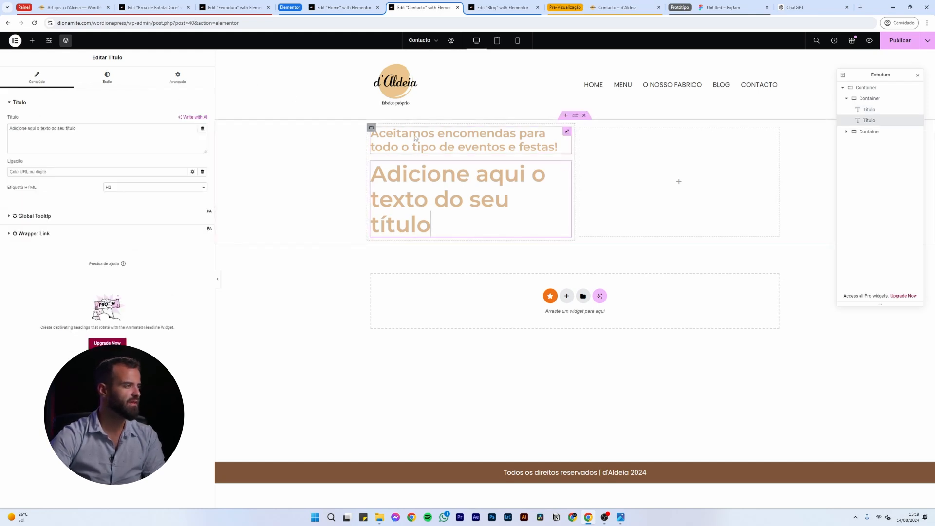
Make the second heading a p element with the global Texto colour and typography
click(155, 187)
click(119, 240)
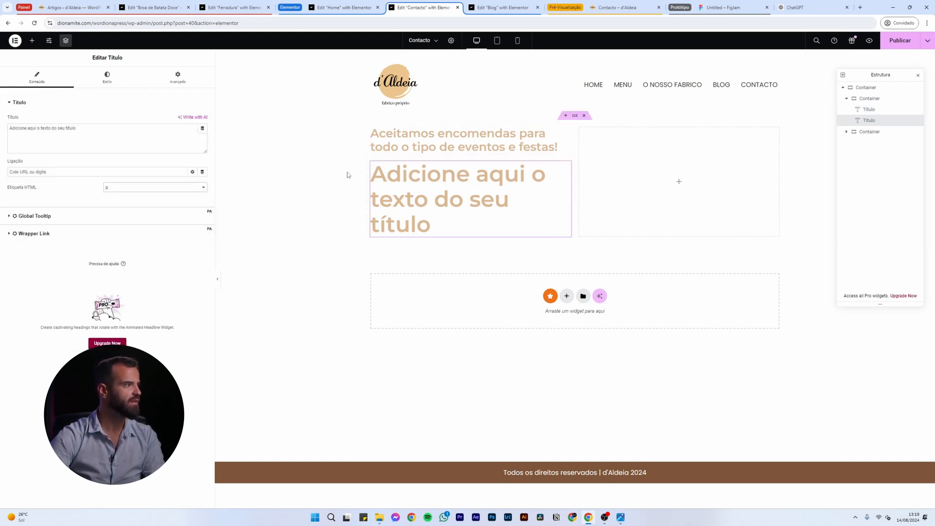
click(107, 77)
click(193, 135)
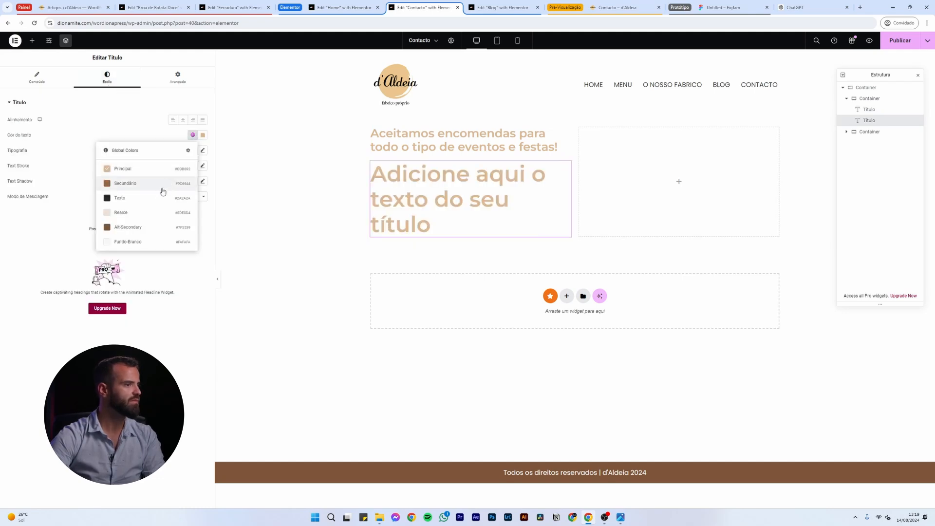
click(146, 198)
click(193, 150)
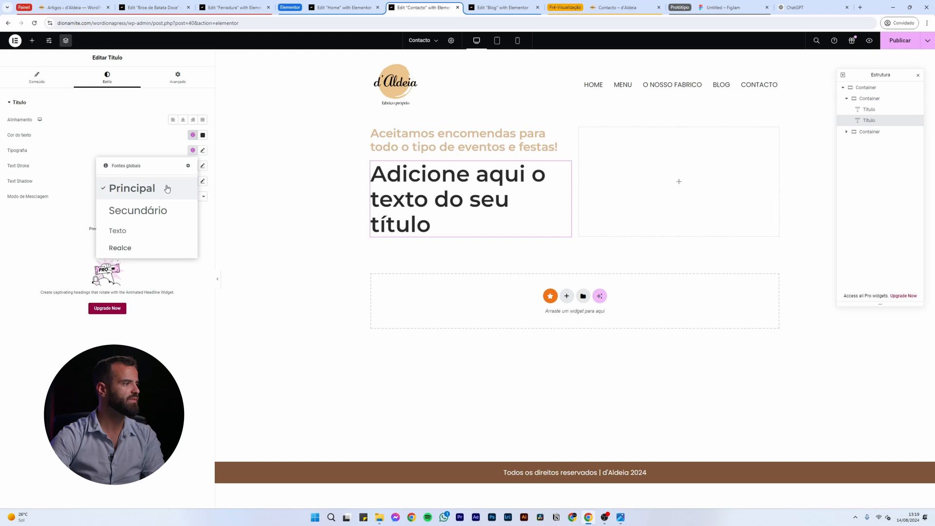
click(122, 230)
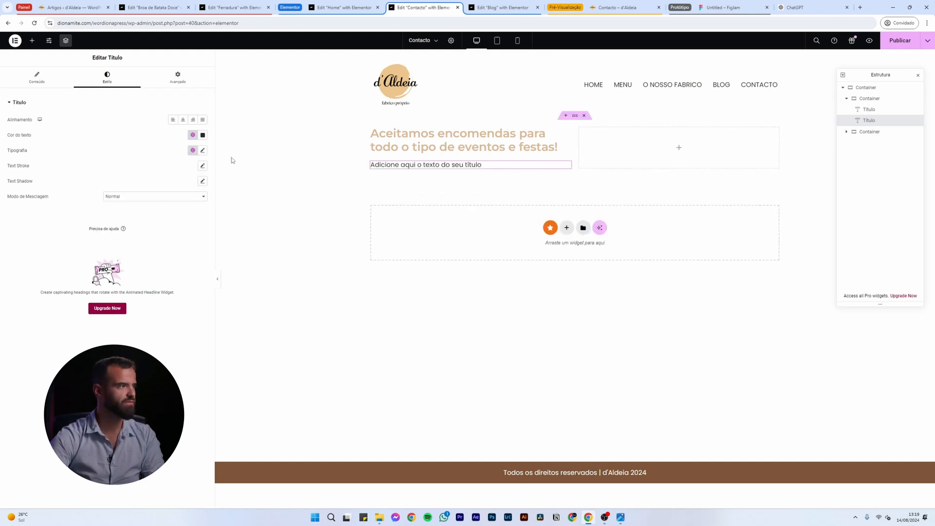
Replace its text with 'Respondemos no prazo de 48 horas. Alternativamente, pode contactar-nos por'
triple_click(464, 166)
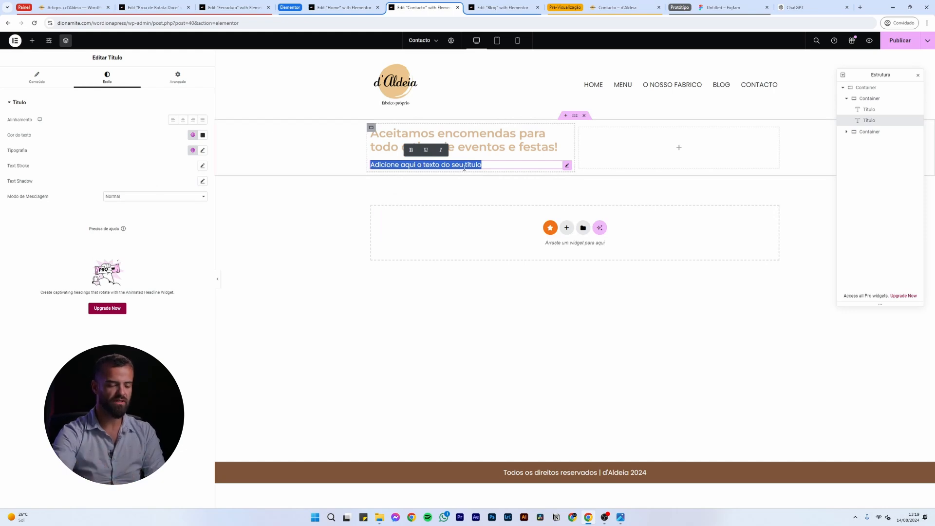
text(Respondemos no prazo de 48 horas. Alter)
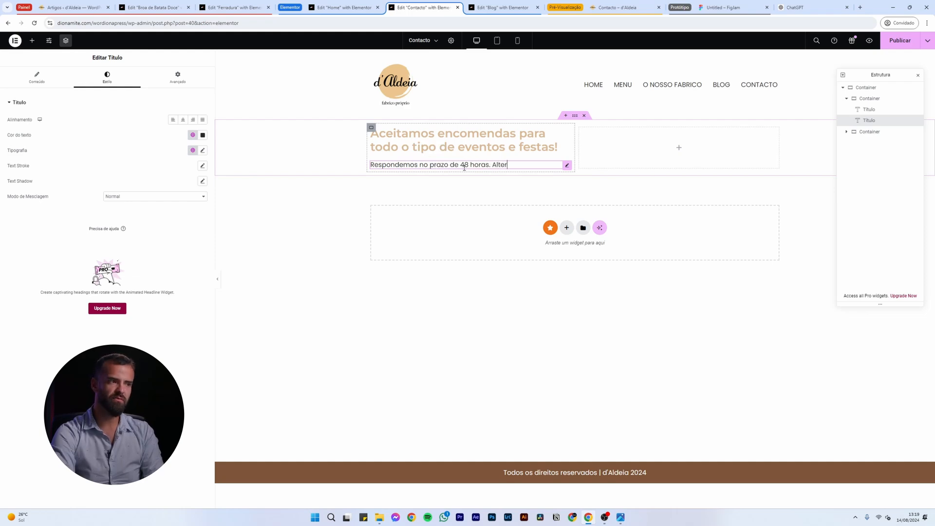
text(nativamente, pode contactar-nos por )
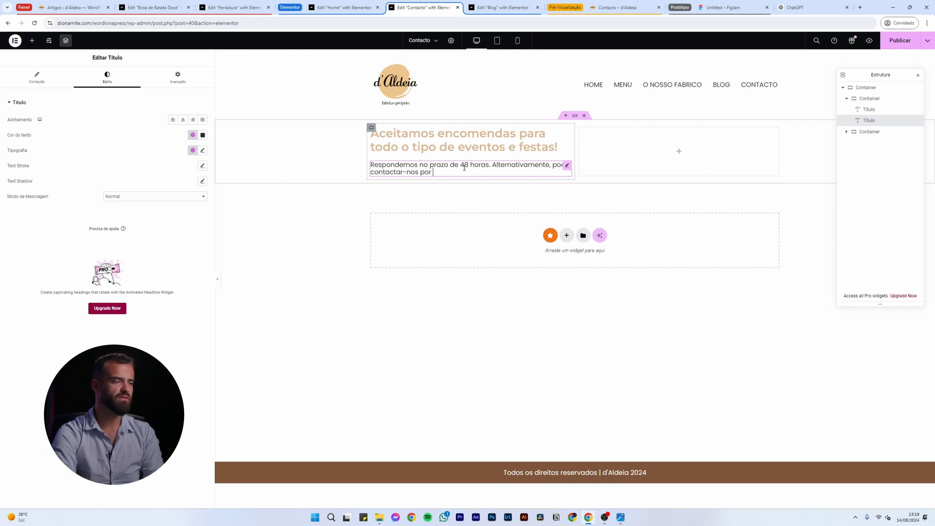
text(telefone.)
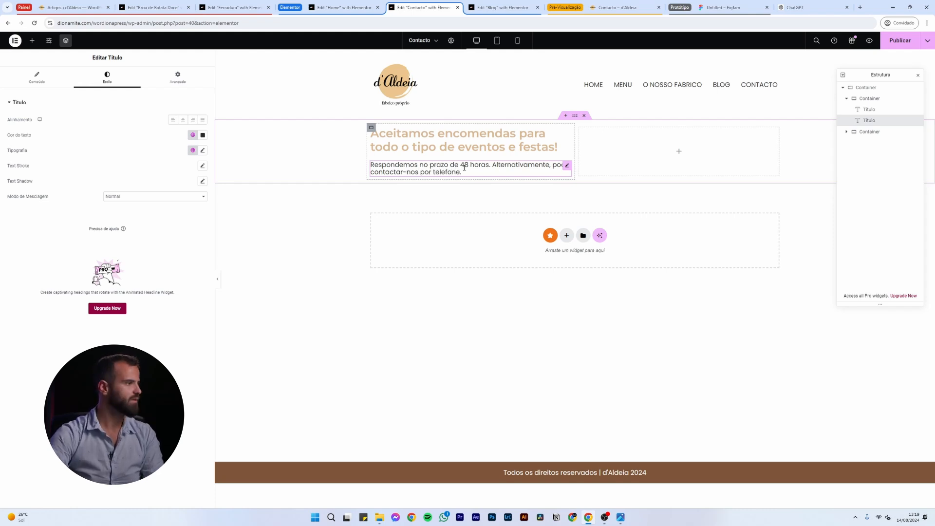
Set the reply text's line height to 1.5 em, then go to the WordPress Artigos list
click(203, 151)
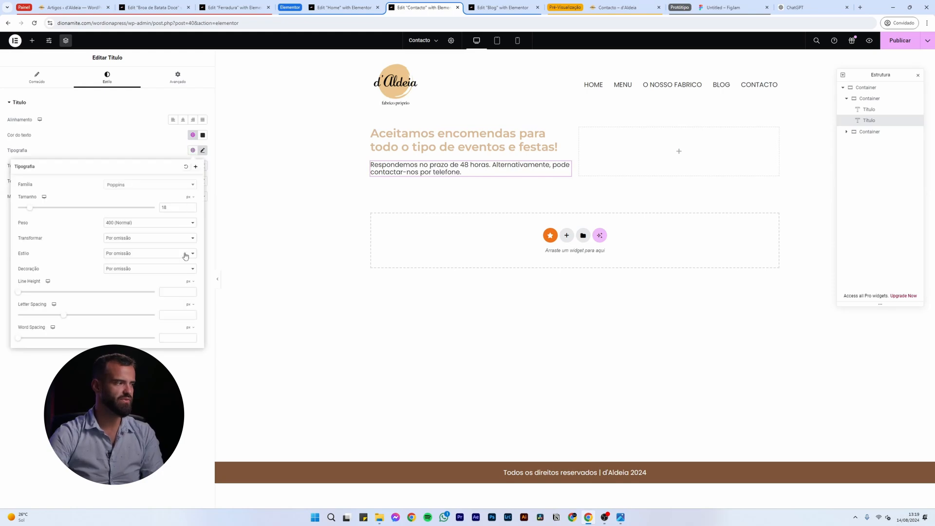
click(189, 287)
click(188, 293)
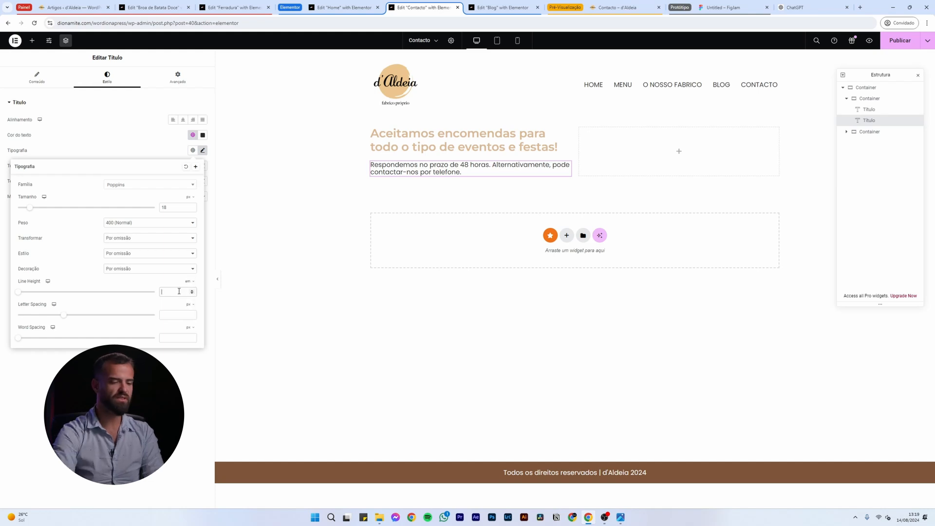
text(1.5)
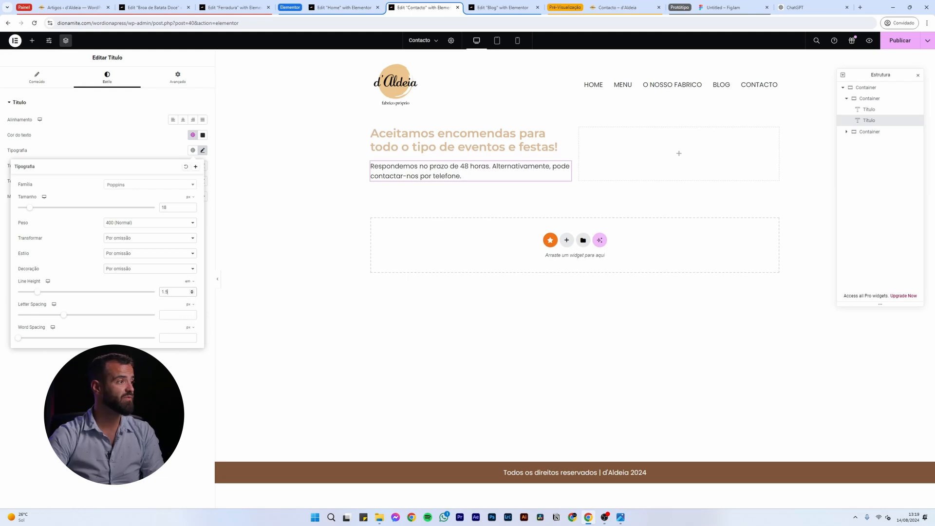
click(240, 89)
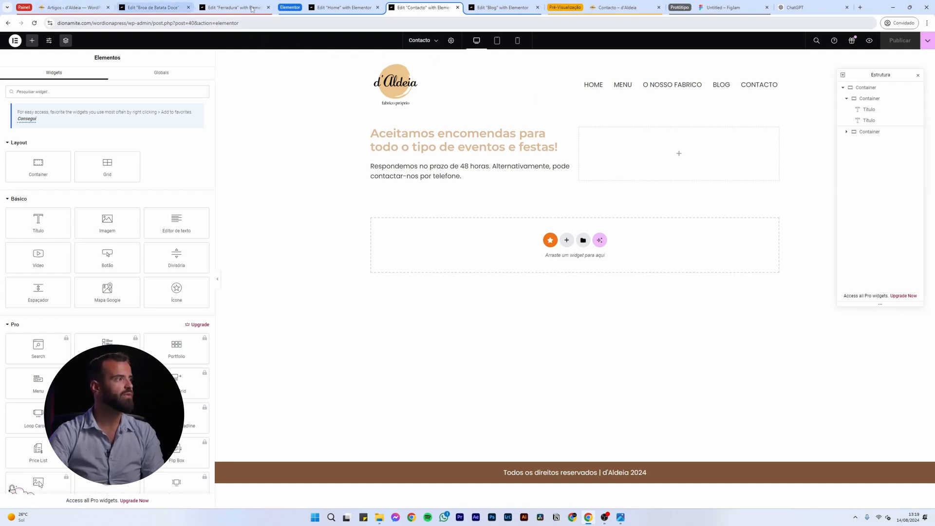
click(73, 8)
Close the Home, Blog, Broa de Batata Doce and Ferradura editor tabs
click(378, 7)
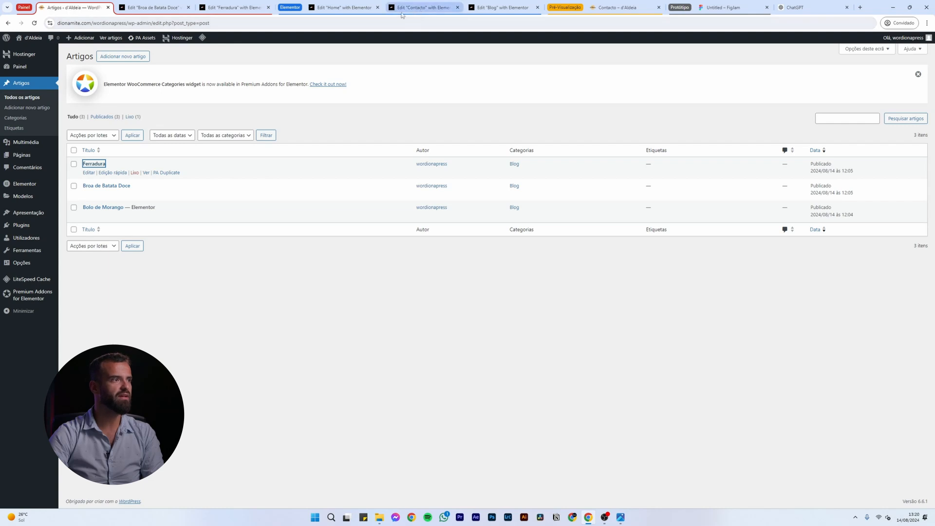
click(457, 7)
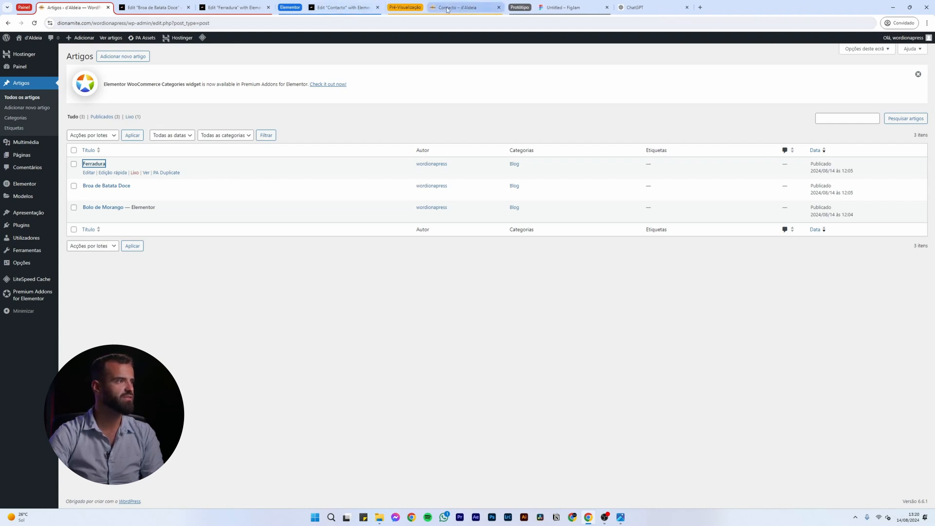
click(188, 7)
click(188, 7)
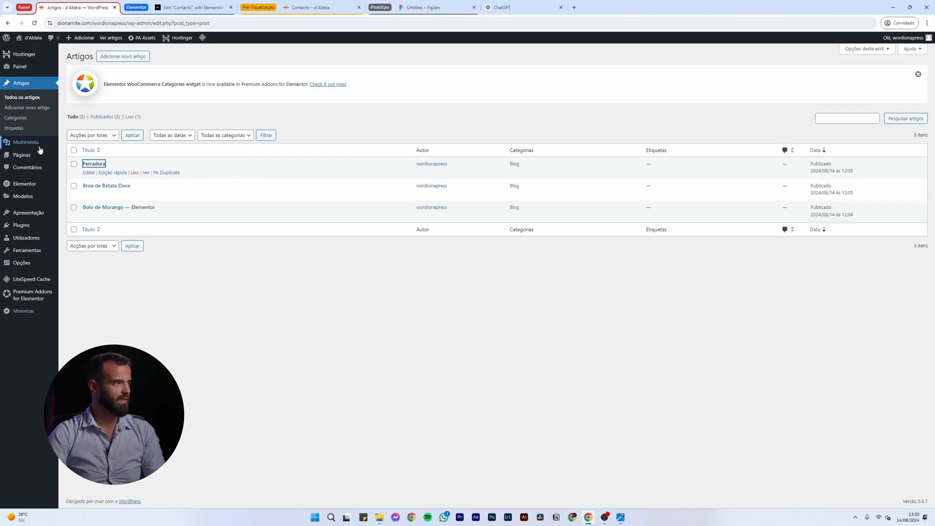
Search plugins for 'contact form', then install and activate Contact Form 7
click(23, 231)
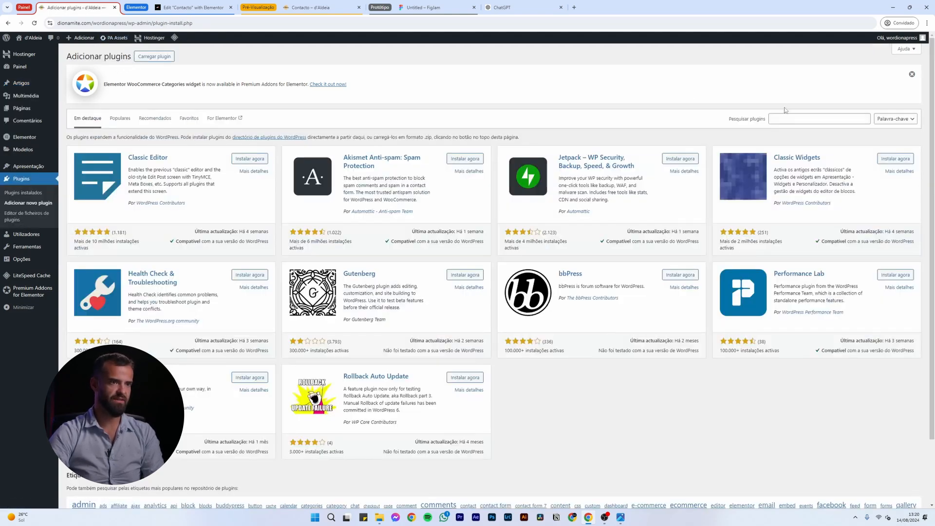
click(787, 117)
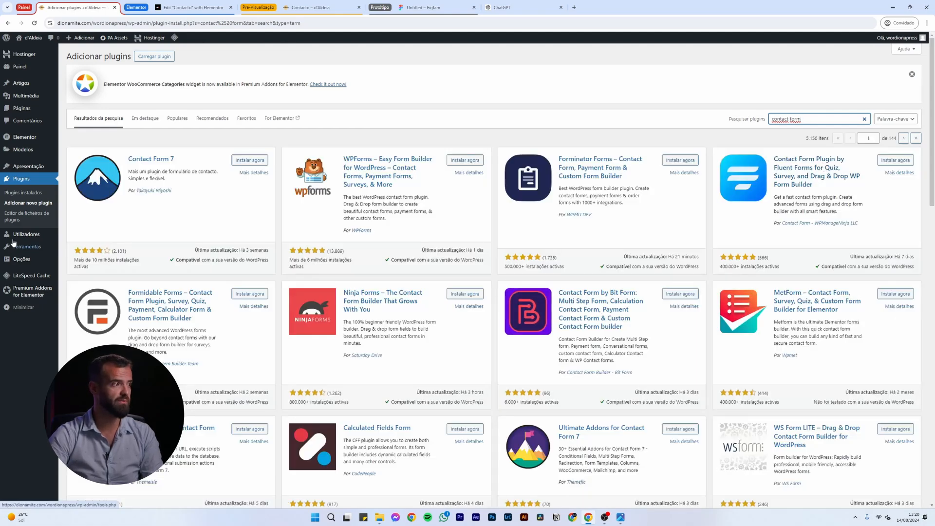
click(254, 163)
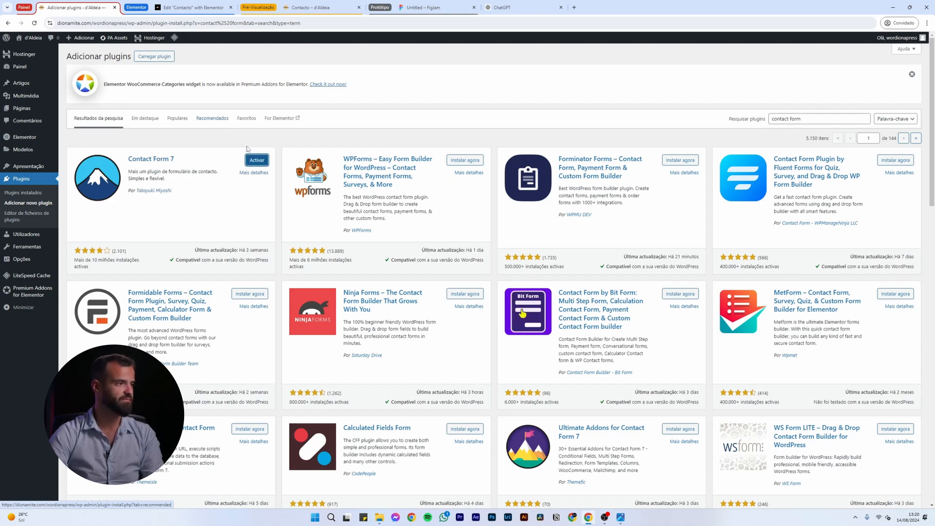
click(256, 163)
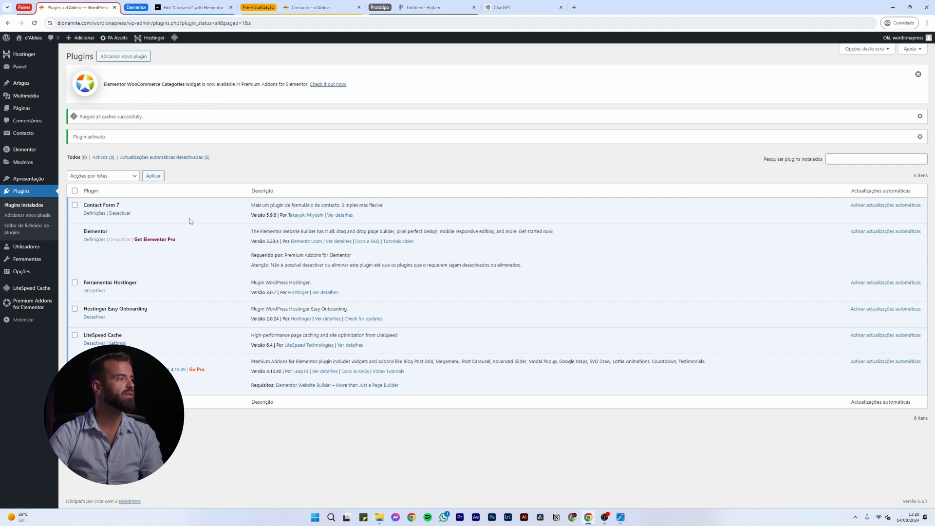
Search for 'flamingo', install and activate it, and view Flamingo's address book
click(27, 218)
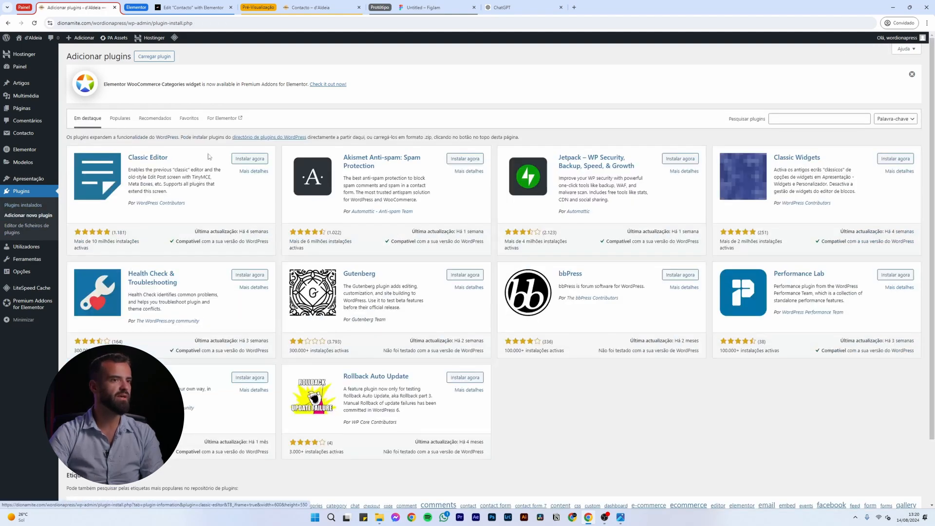
click(799, 115)
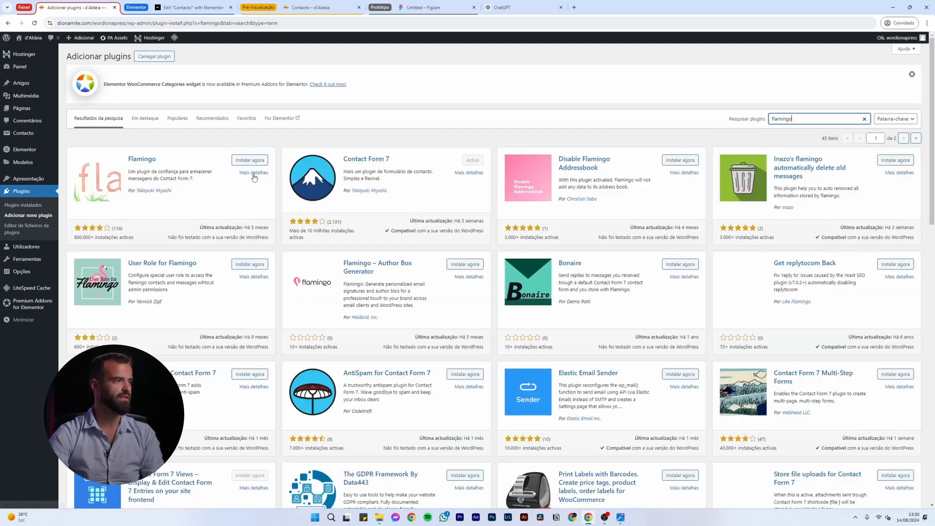
click(250, 160)
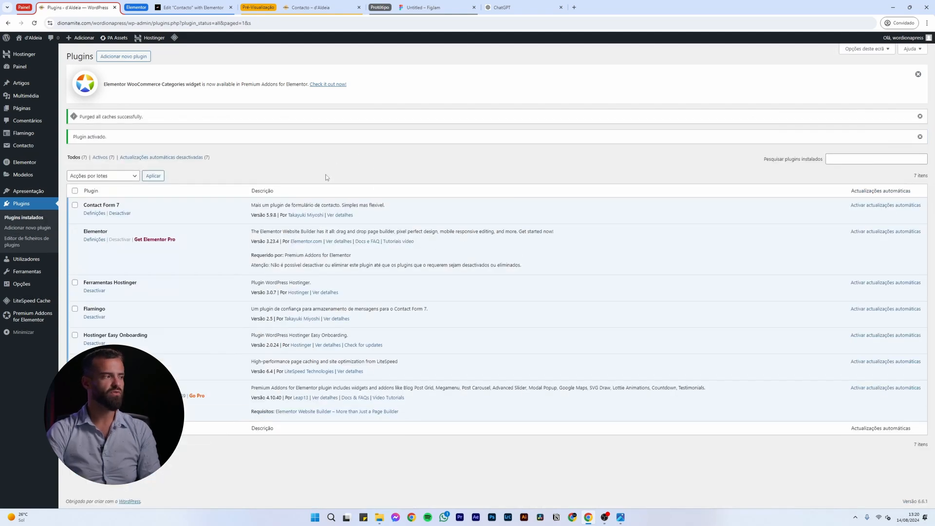
click(24, 133)
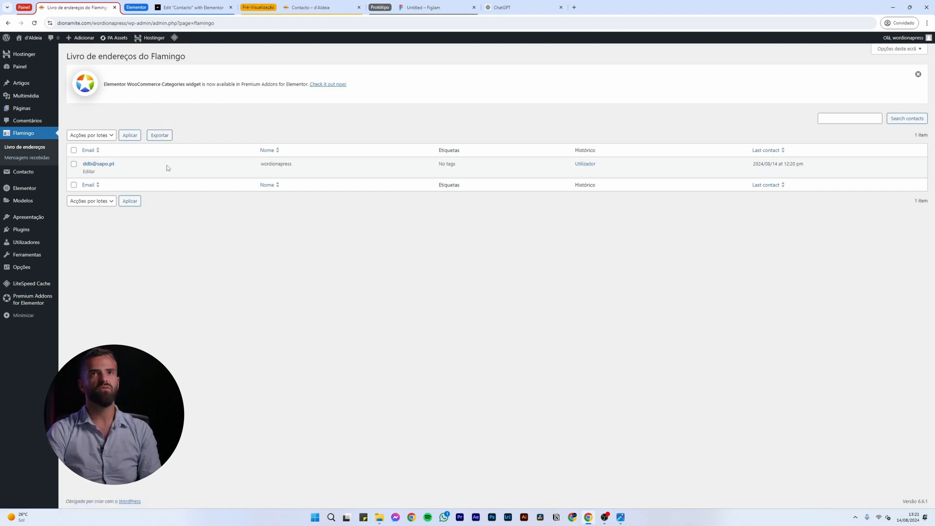
Confirm Flamingo's Mensagens recebidas inbox is empty, then view the Contact Form 7 forms list
click(32, 160)
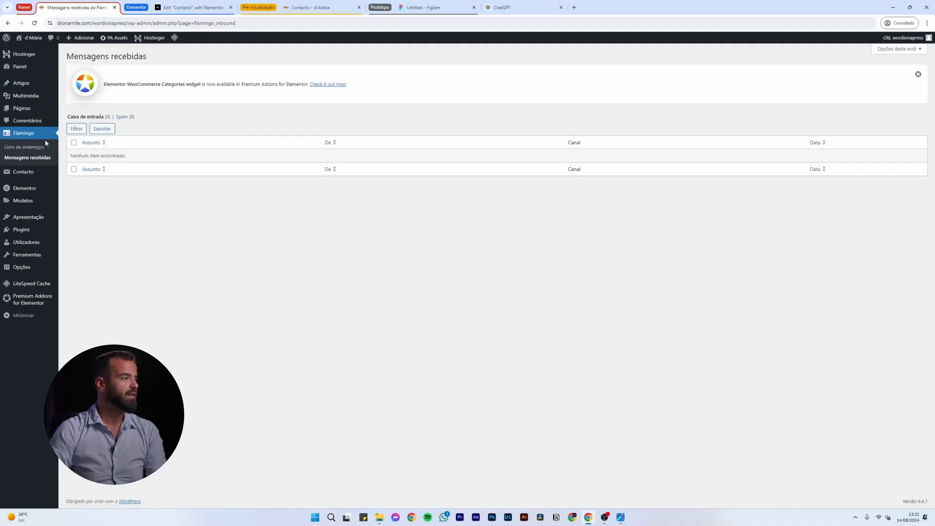
click(24, 176)
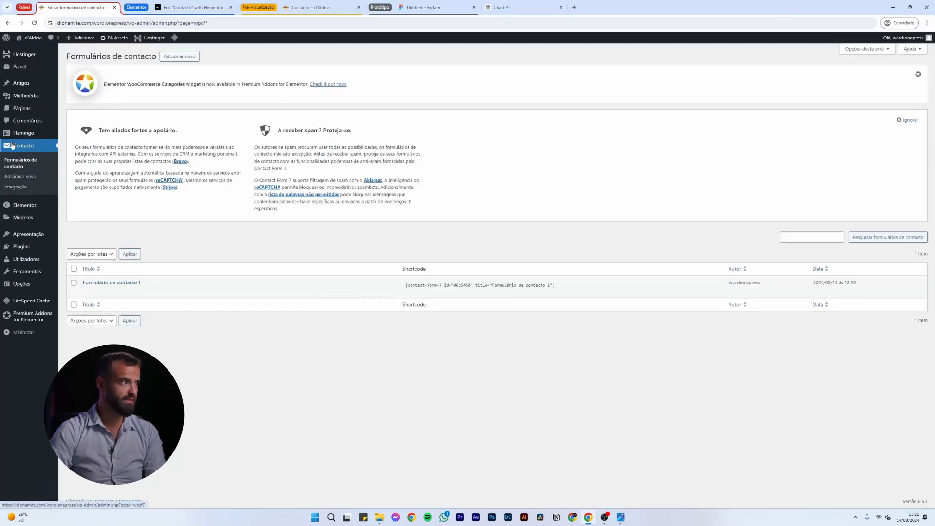
Open 'Formulário de contacto 1' for editing and rename it to 'Main Contact Form'
mouse_move(108, 289)
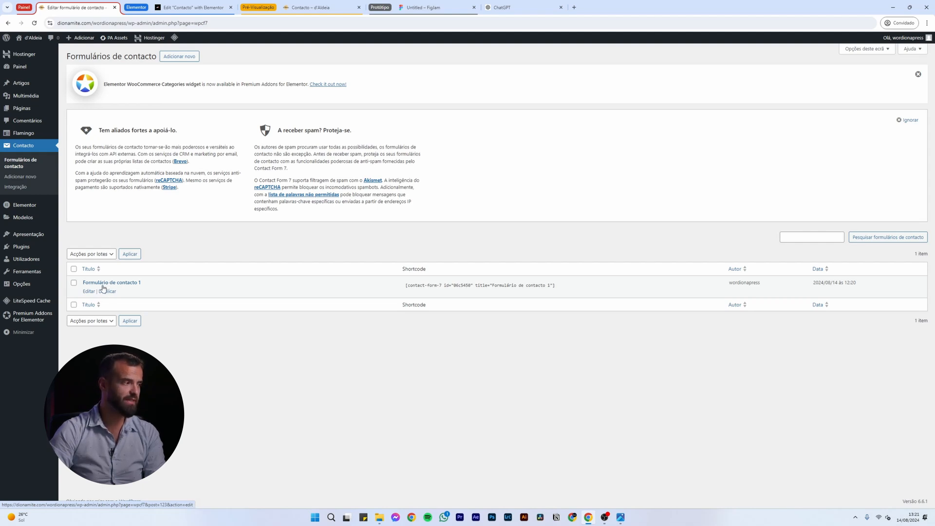
click(107, 285)
triple_click(150, 119)
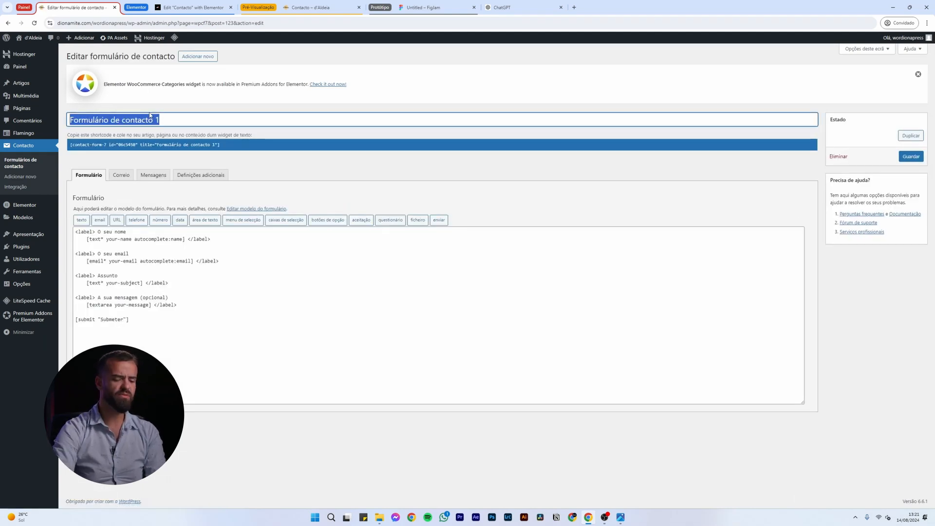
text(Main Contac)
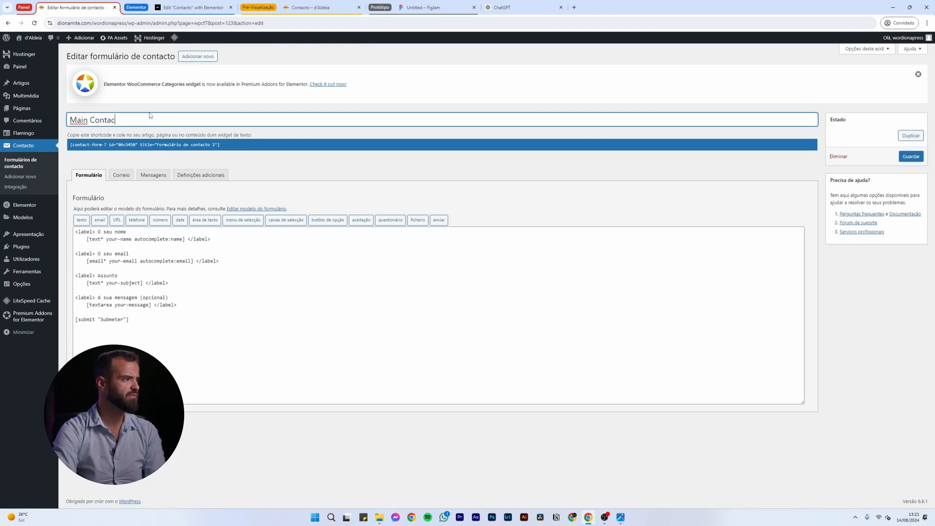
text(t Form)
Review the template's field tags and add blank lines after the message field, before submit
click(191, 331)
drag(192, 331, 21, 233)
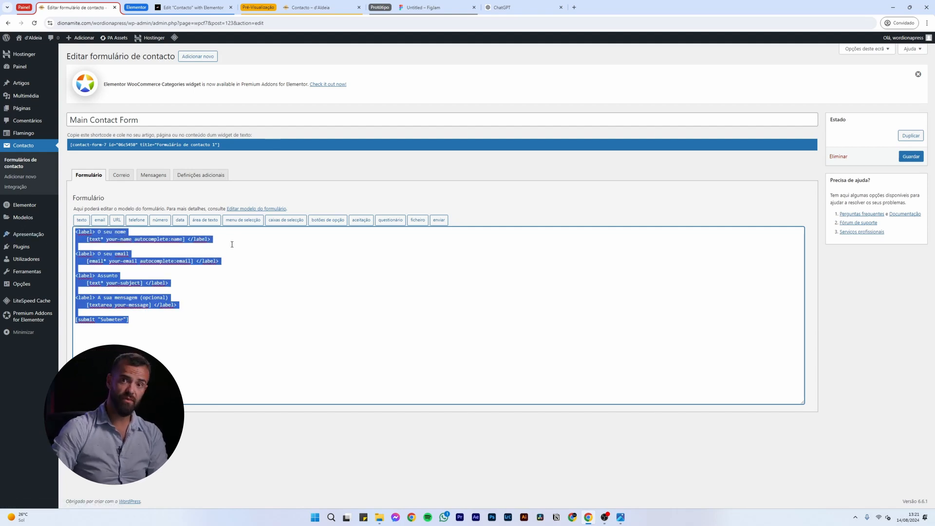
click(227, 304)
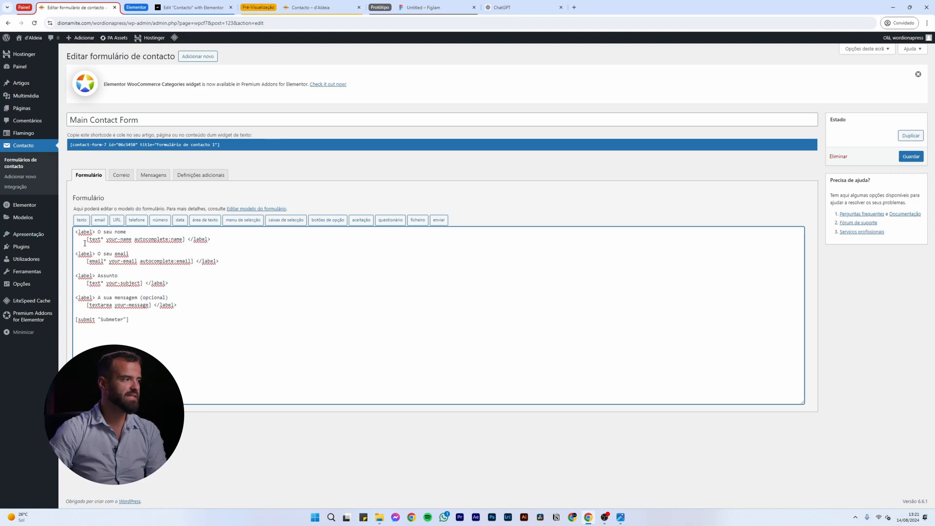
drag(94, 232, 73, 235)
click(97, 233)
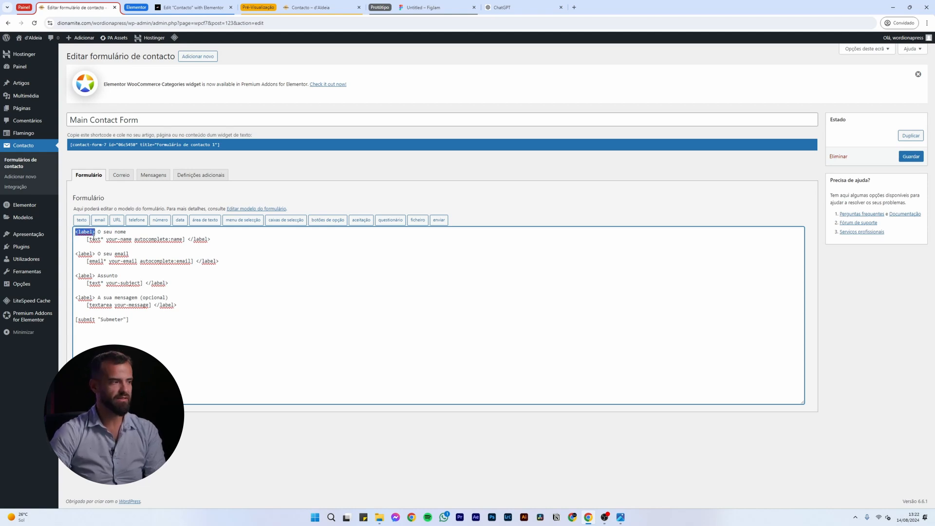
drag(87, 240, 185, 240)
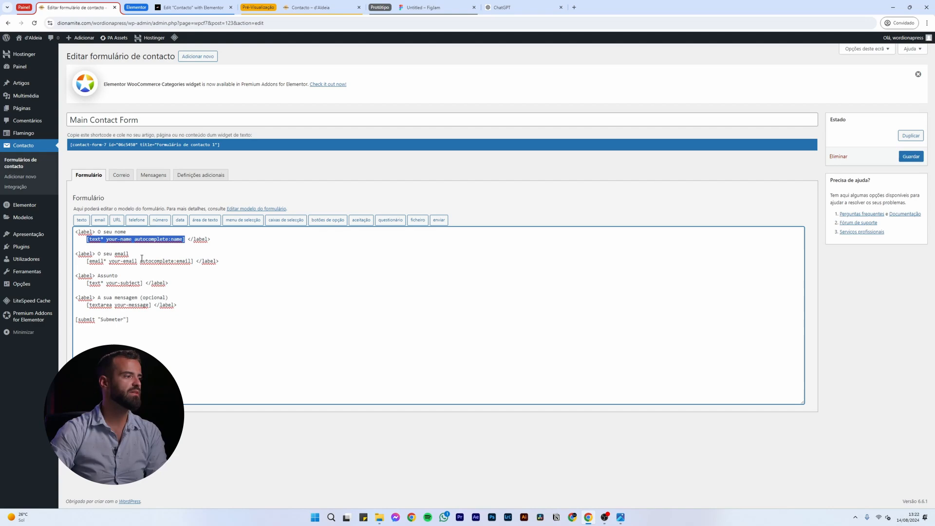
drag(196, 261, 92, 283)
click(141, 323)
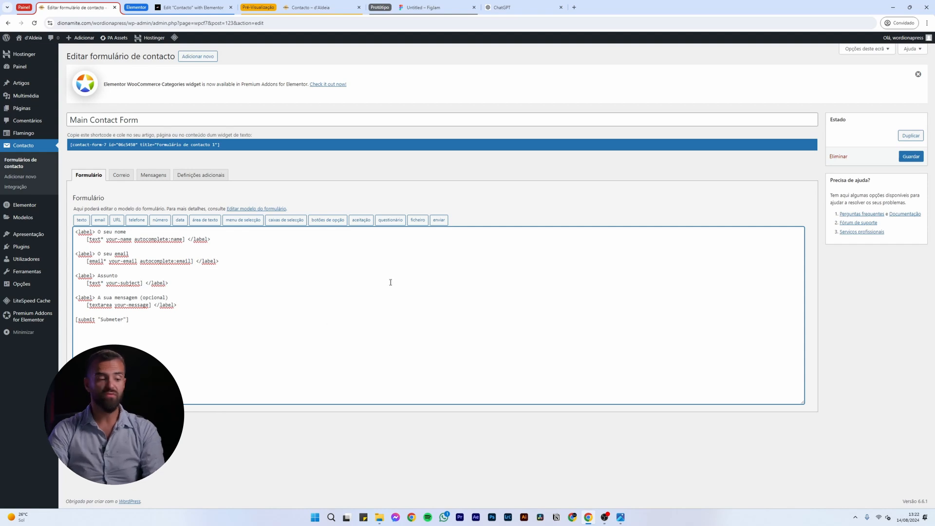
key(Return)
key(Return)
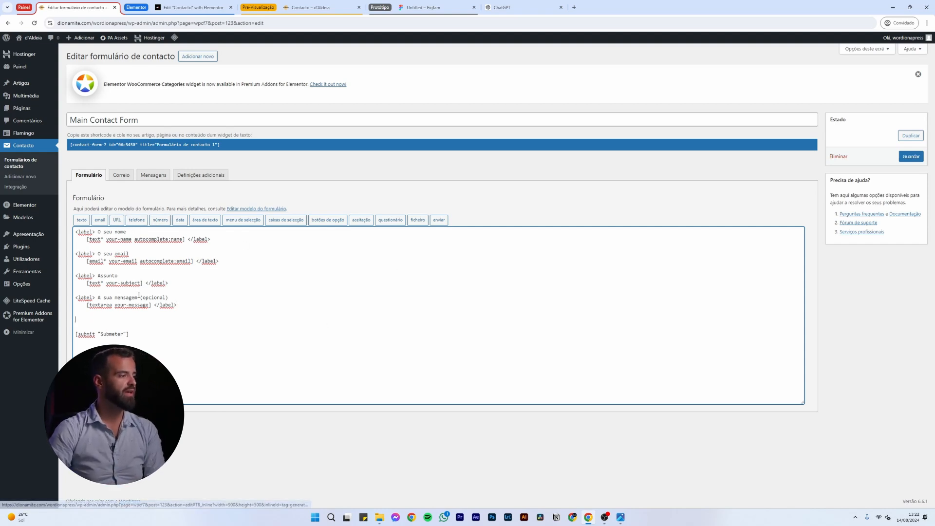
Generate a telephone field named your-phone and insert its tag into the template
click(136, 220)
click(427, 234)
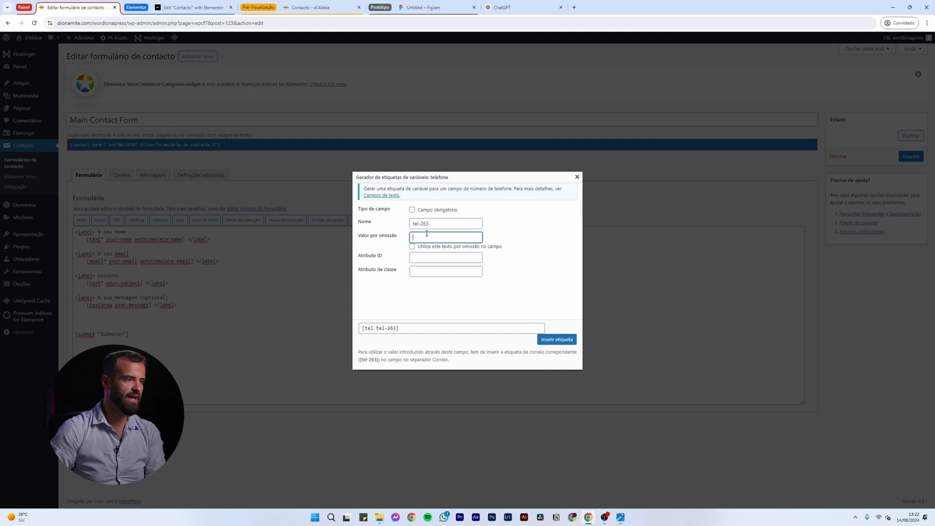
triple_click(433, 223)
text(your-phone)
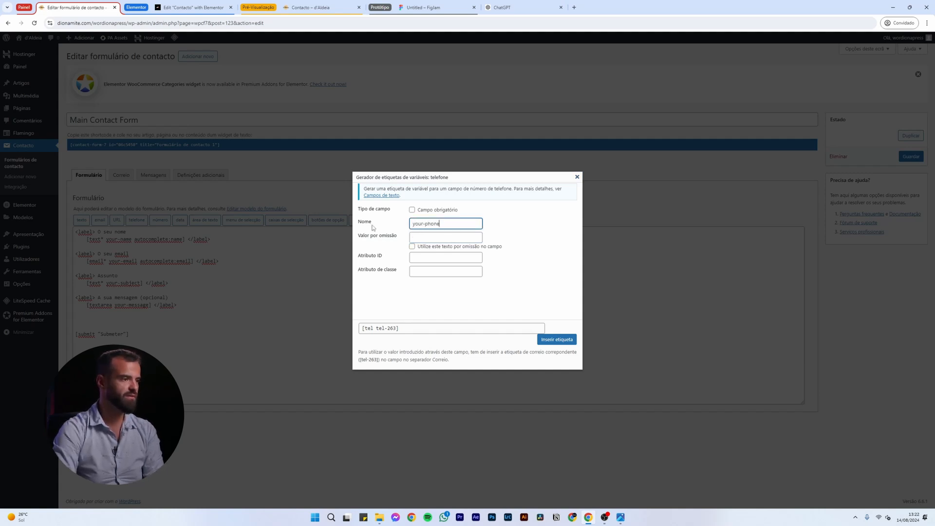
key(Tab)
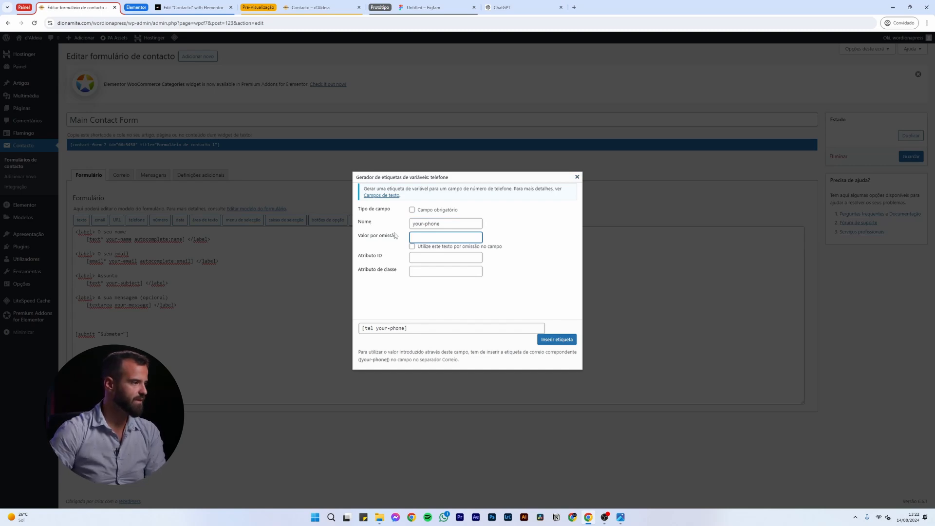
click(556, 340)
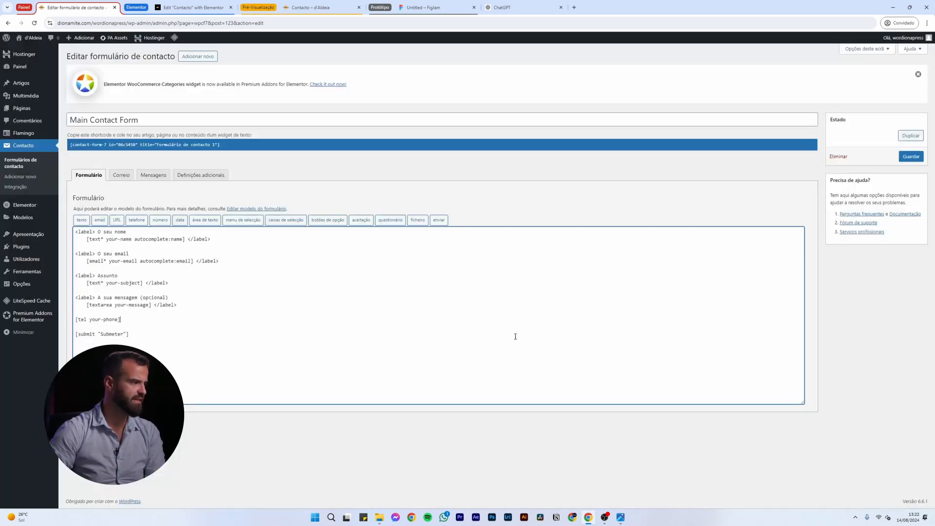
Paste a copy of the message label line above the phone tag and begin relabelling it
drag(169, 297, 77, 298)
key(ctrl+c)
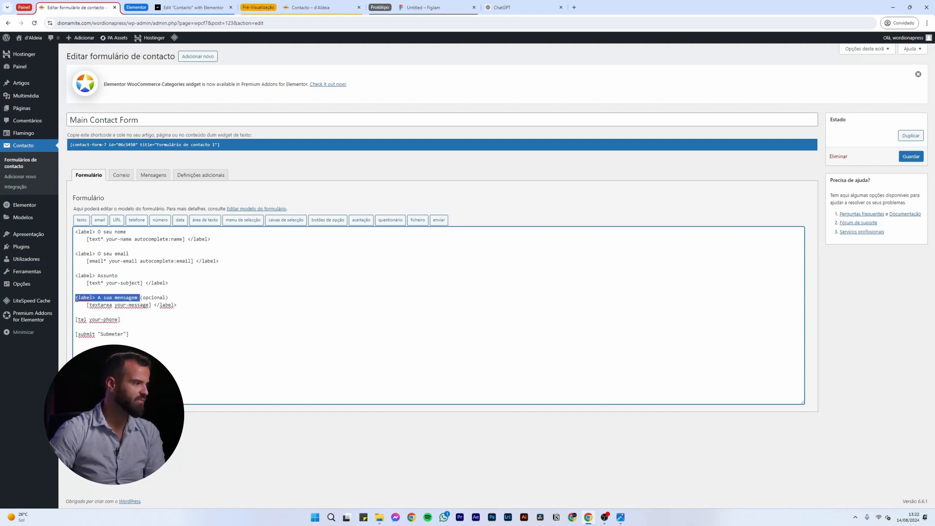
click(91, 312)
key(Return)
key(ctrl+v)
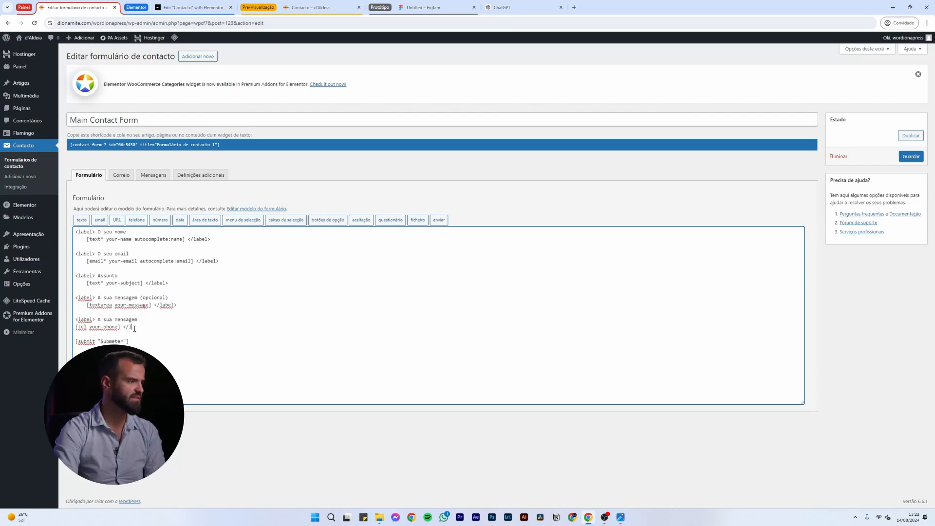
drag(99, 318, 158, 316)
text(O s)
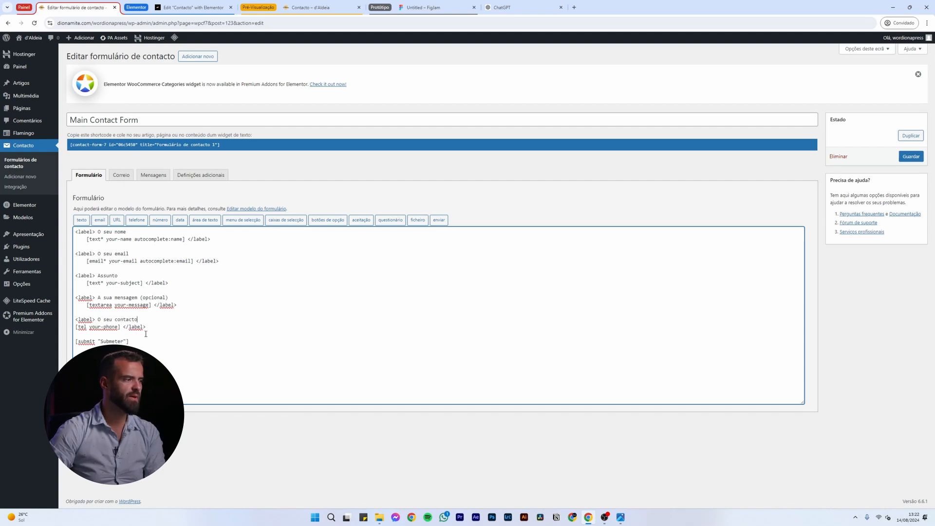
Delete the phone label and tag lines, save the form, and review the your-name and your-email identifiers
drag(175, 330, 239, 316)
key(BackSpace)
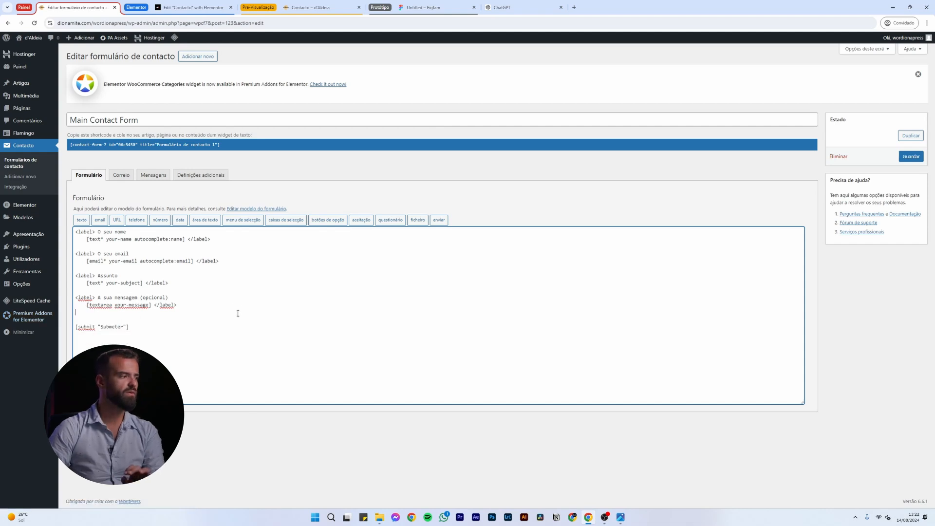
key(BackSpace)
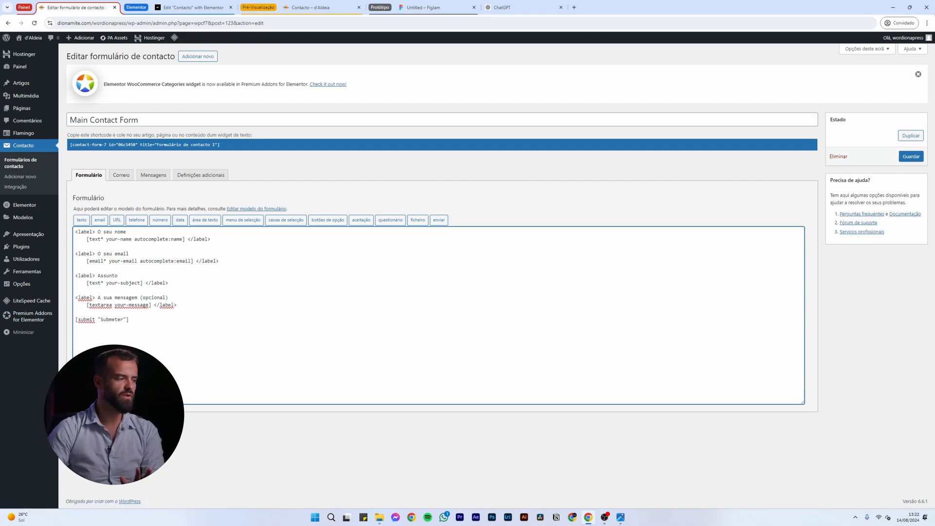
key(ctrl+s)
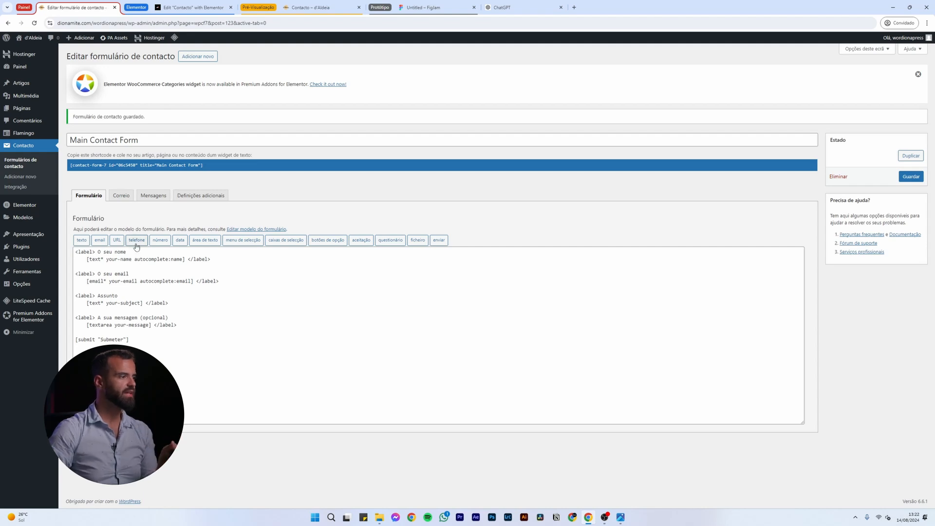
drag(106, 259, 129, 259)
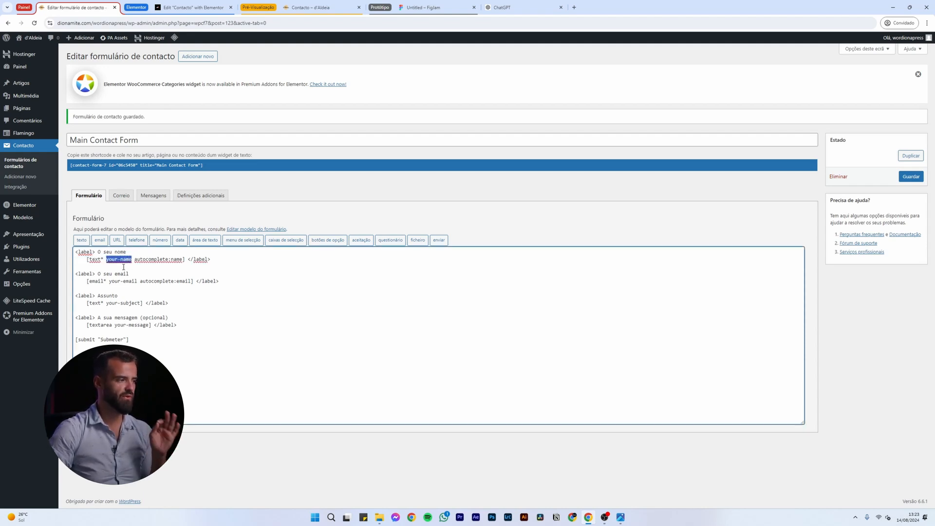
drag(112, 280, 134, 324)
In the Correio tab, replace the Para recipient with the site contact e-mail address
click(121, 195)
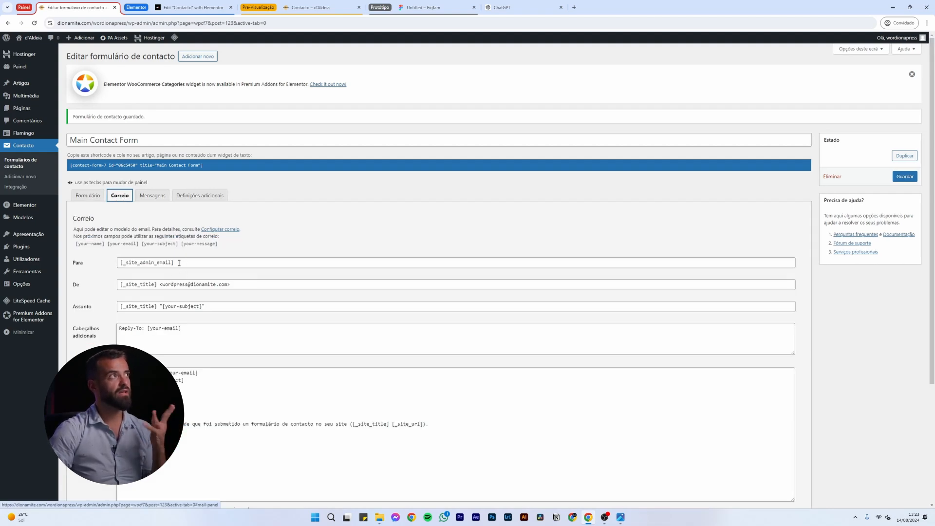
drag(179, 262, 120, 262)
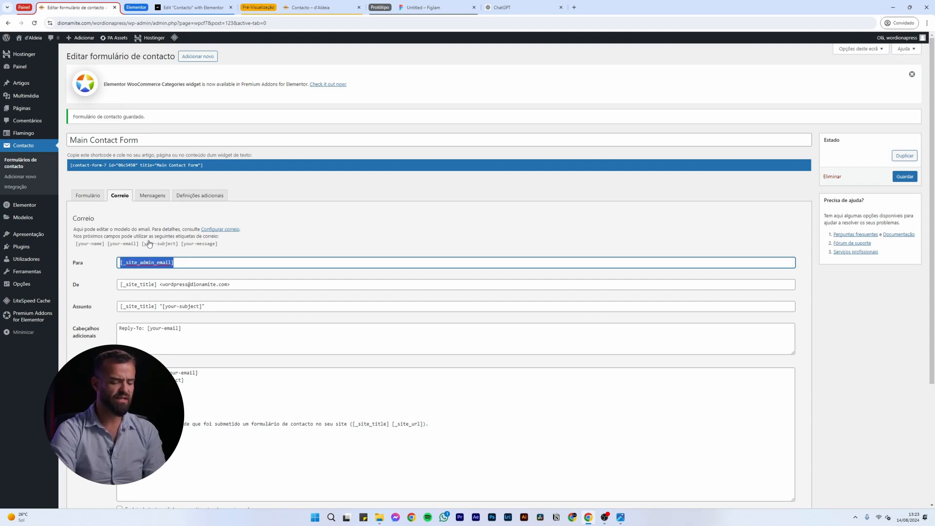
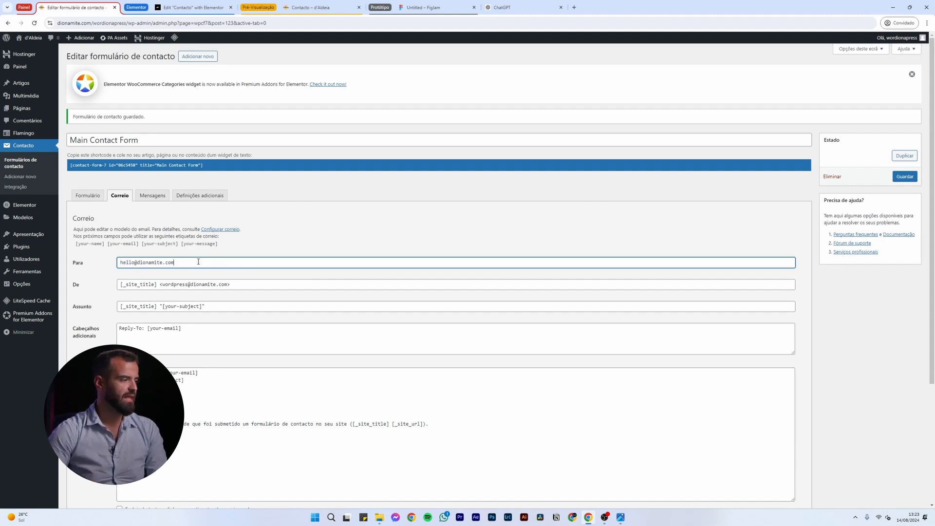
scroll(180, 254, down, 2)
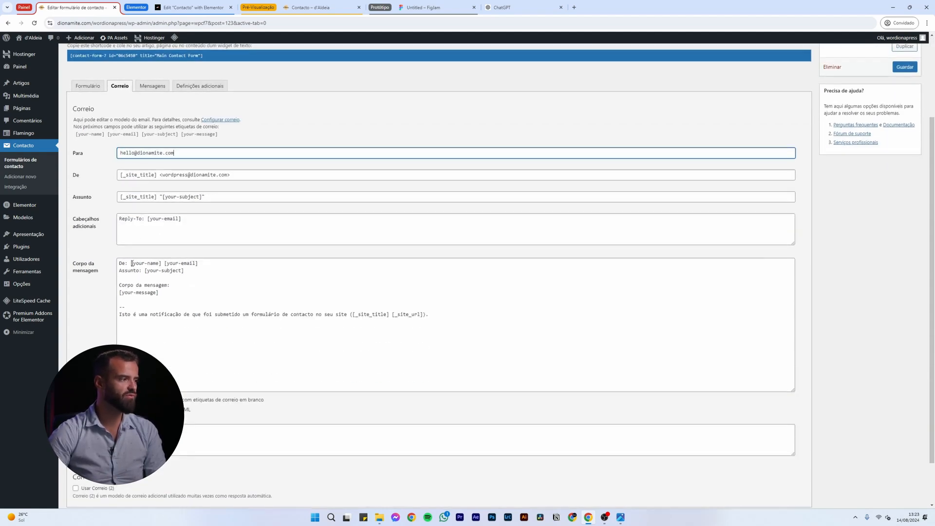
drag(130, 263, 198, 263)
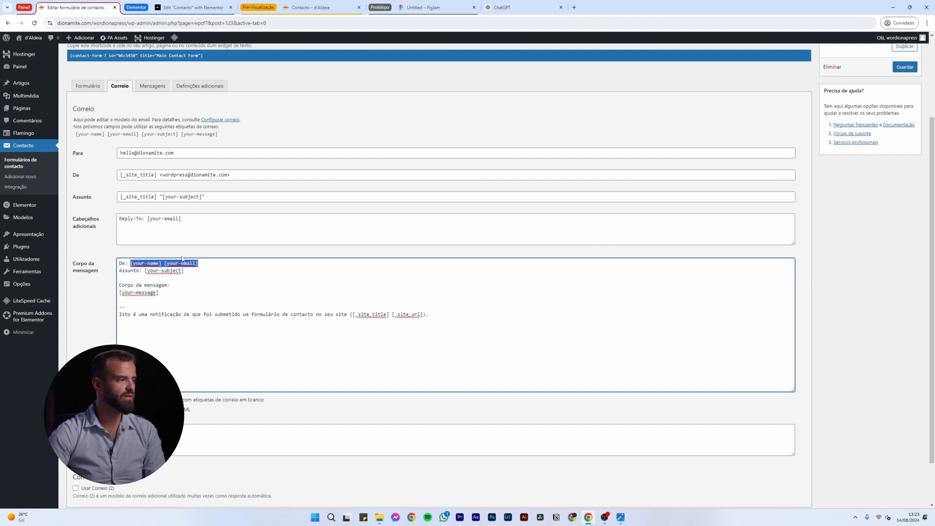
drag(145, 271, 197, 272)
drag(119, 293, 185, 296)
click(189, 296)
scroll(535, 193, up, 2)
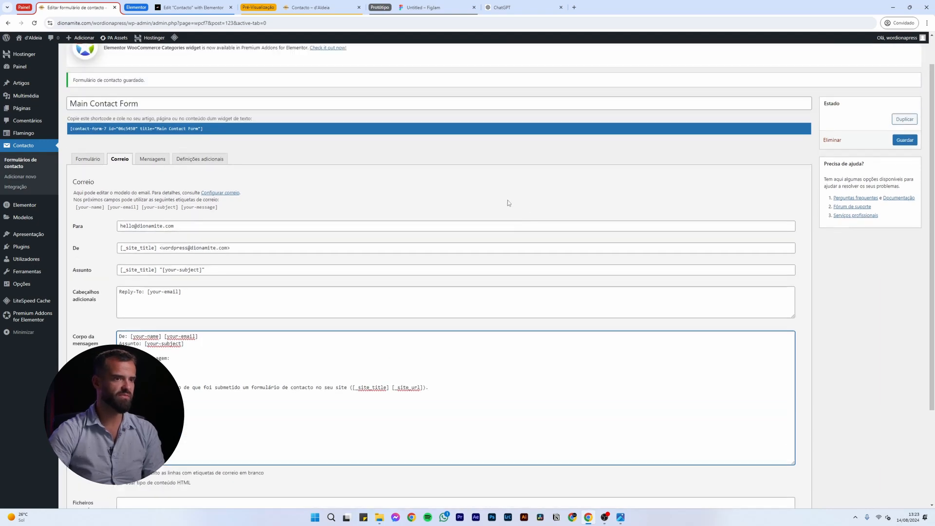
Save the mail settings, confirm the new recipient, and return to the Elementor tab
click(904, 140)
scroll(282, 379, down, 2)
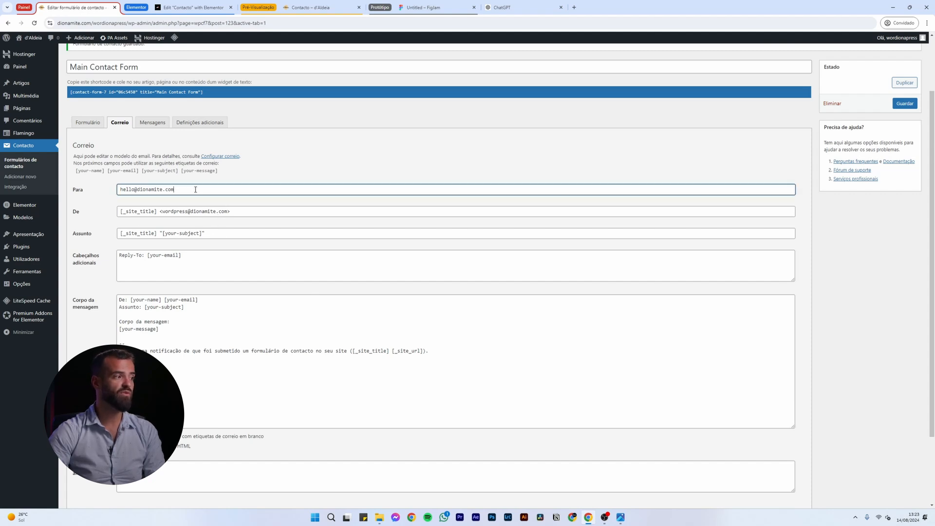
drag(194, 189, 122, 188)
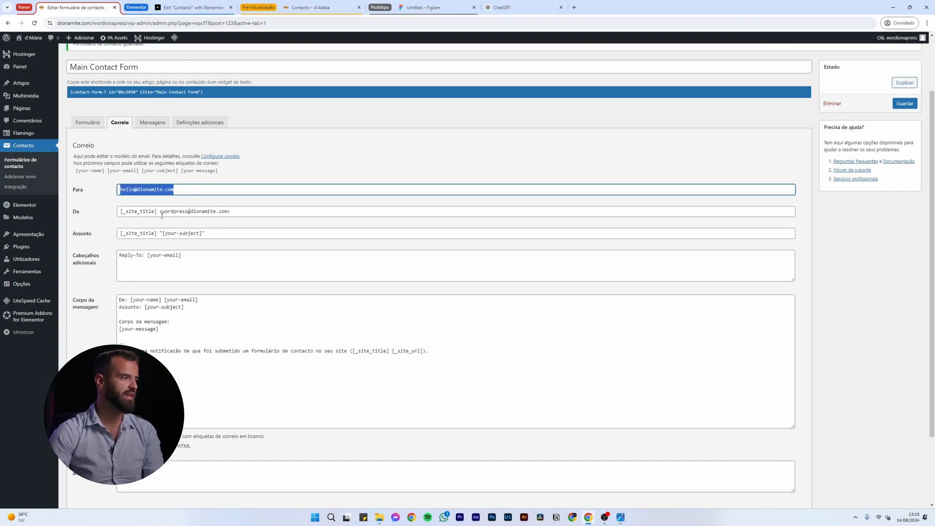
scroll(238, 223, up, 1)
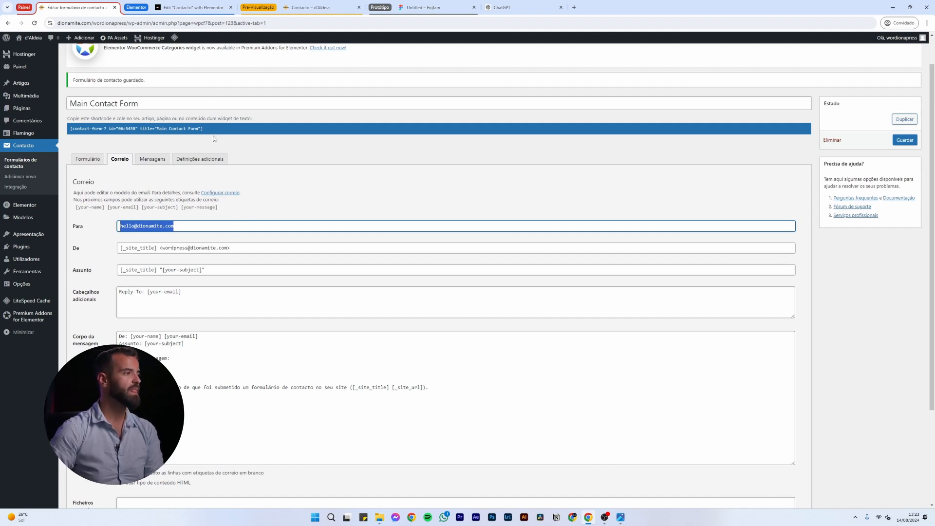
click(200, 10)
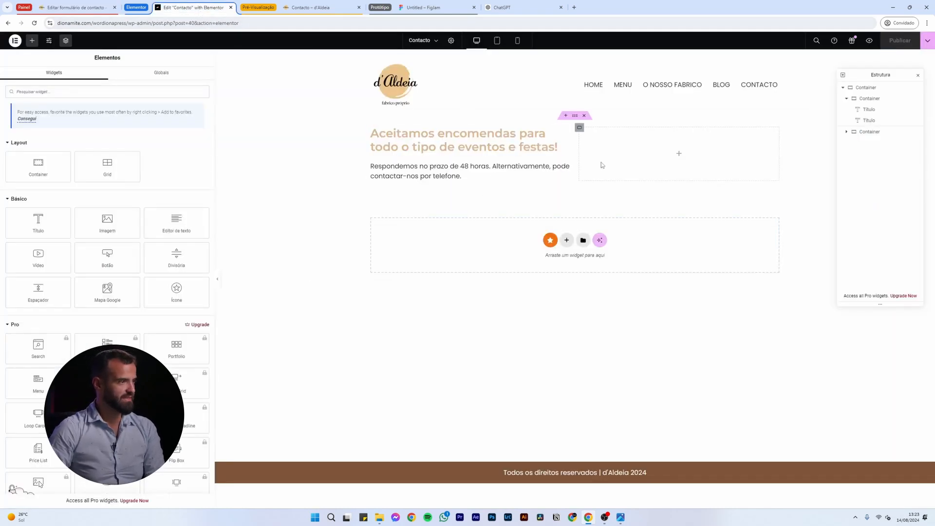
Reload Elementor and drop a Contact Form 7 widget set to Main Contact Form into the right container
click(35, 24)
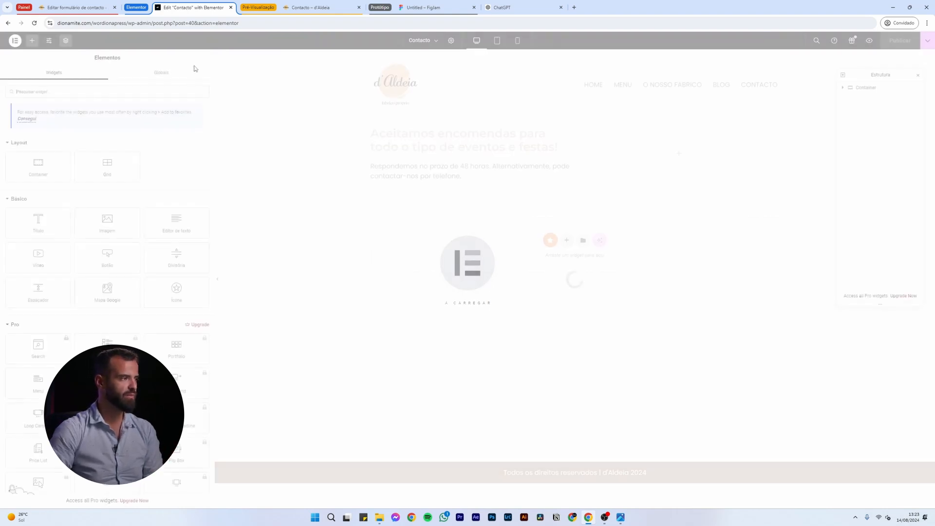
text(contact)
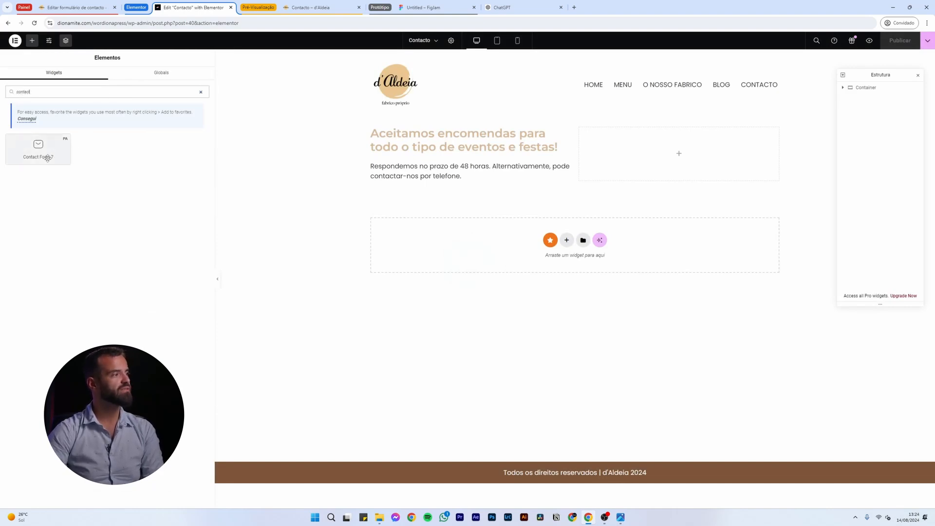
drag(47, 157, 701, 182)
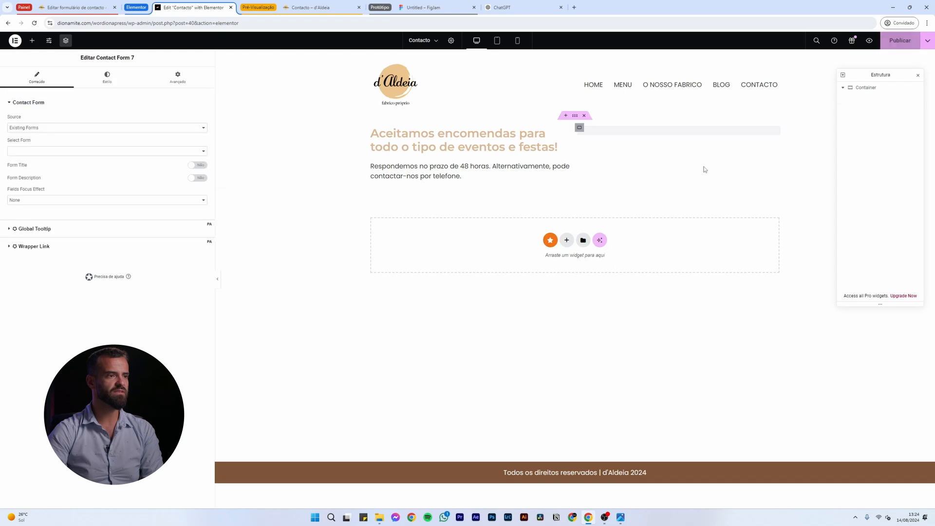
click(81, 150)
click(67, 159)
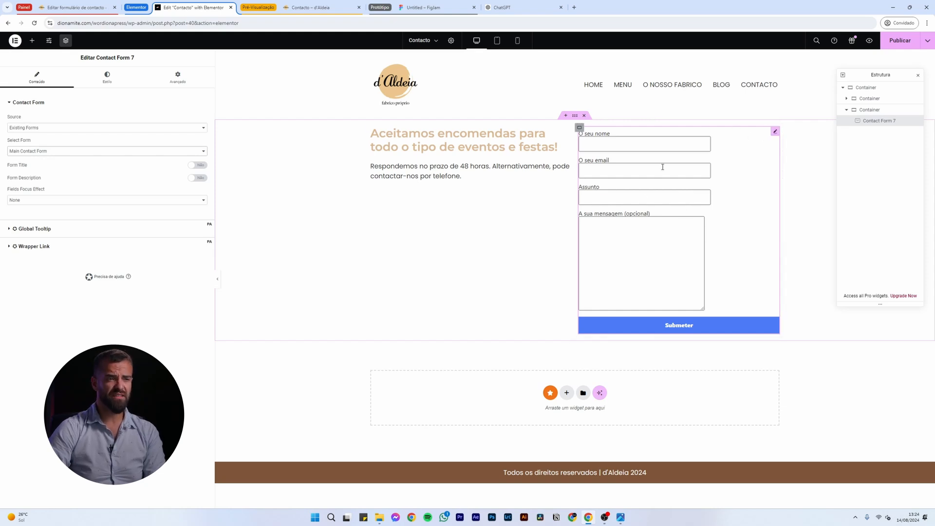
Check the form template and live Contacto page, then select the left text column in Elementor
click(75, 7)
click(202, 403)
drag(134, 341, 62, 242)
click(311, 8)
click(192, 7)
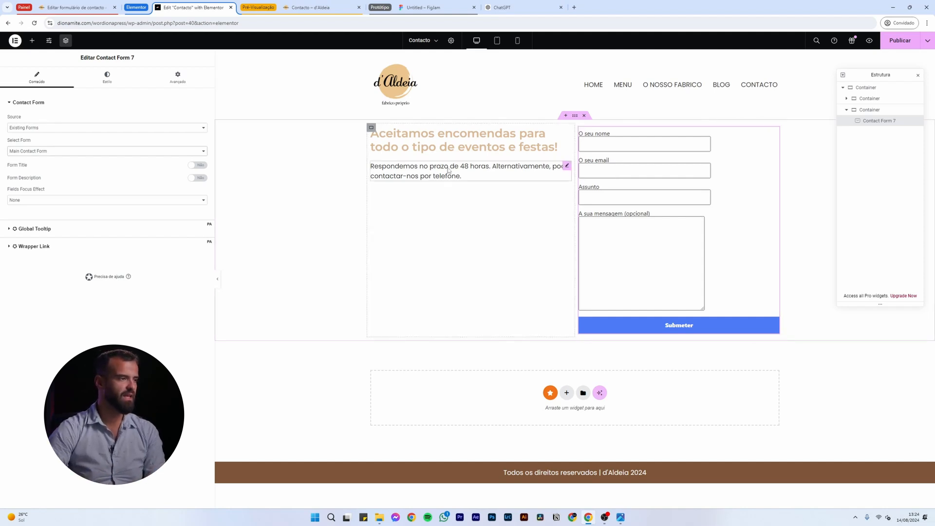
click(371, 128)
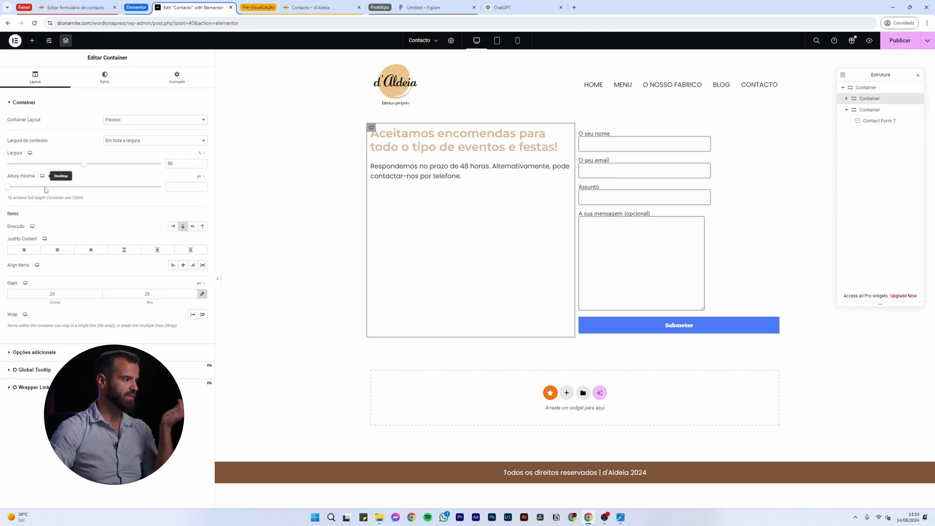
Centre the text column's content vertically and give it 80 px padding on all sides
click(57, 249)
click(161, 75)
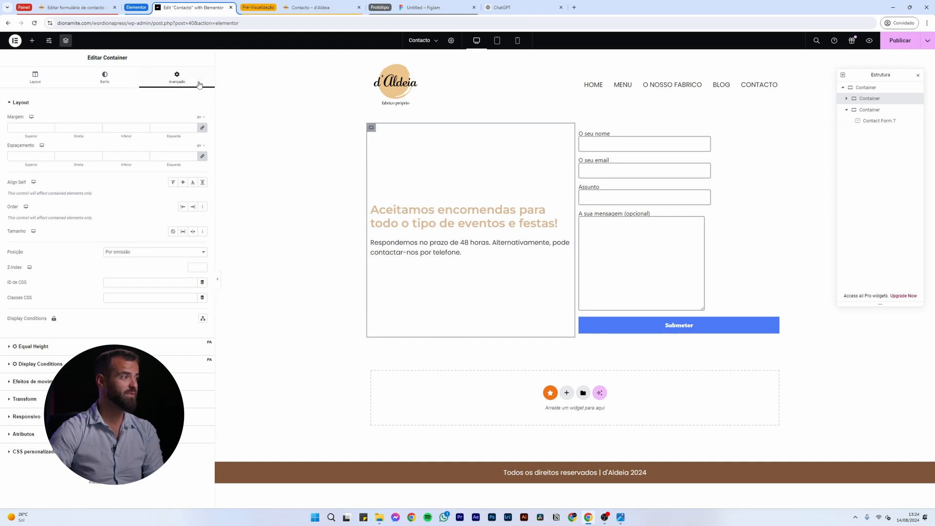
click(167, 154)
text(40)
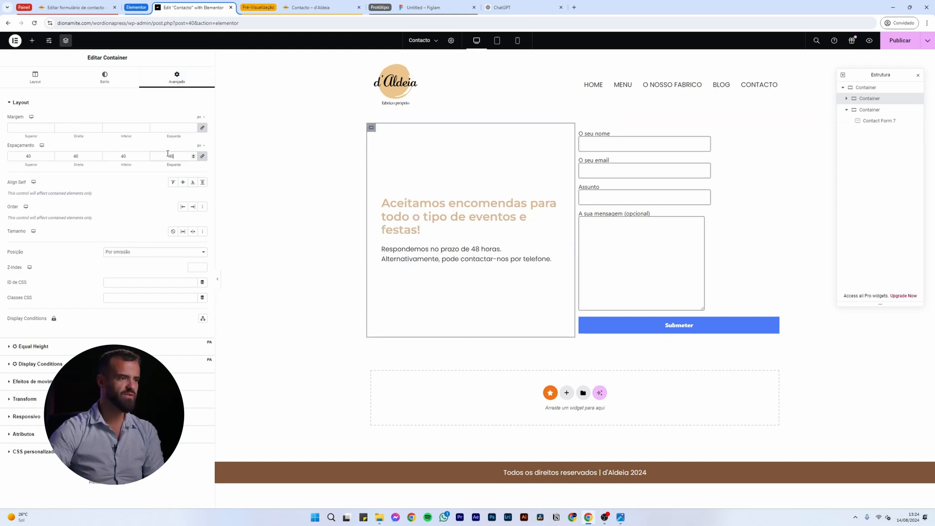
key(BackSpace)
key(BackSpace)
text(80)
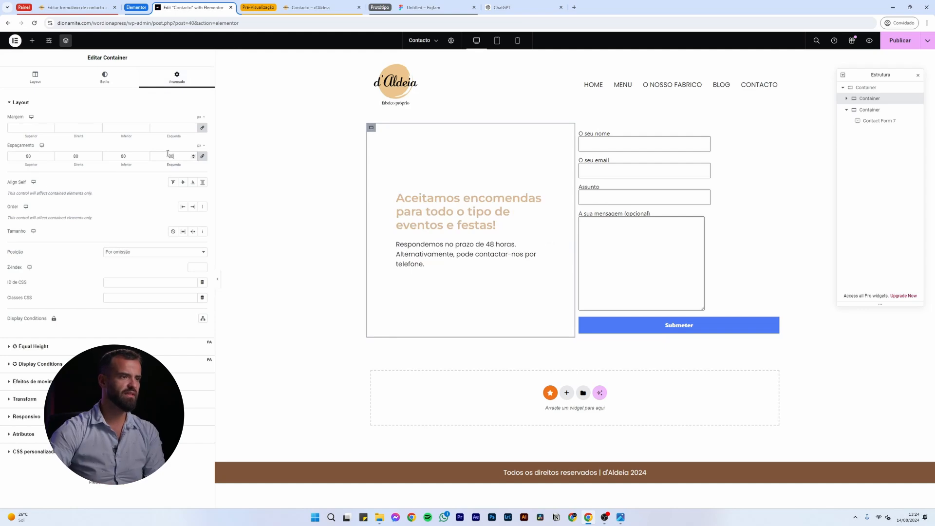
Set the form column width to 40%, publish the page, and switch to the live Contacto page
click(579, 128)
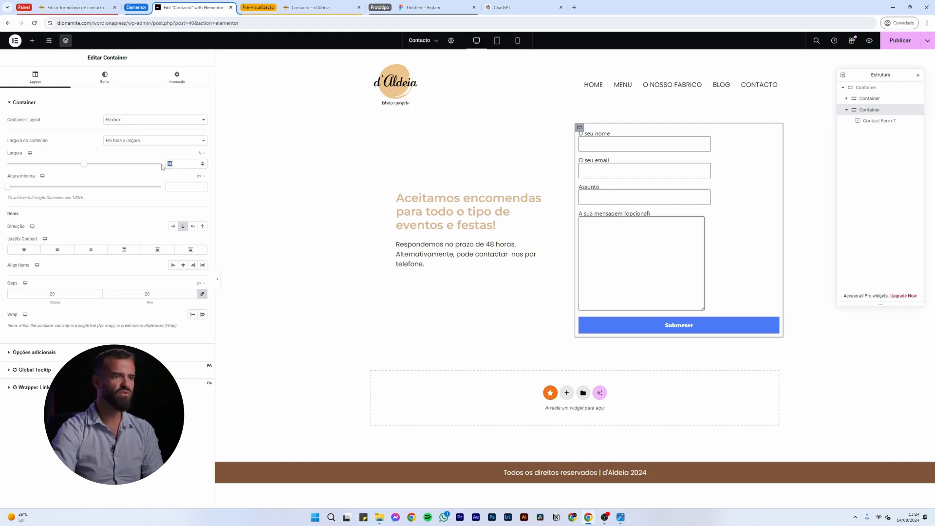
text(40)
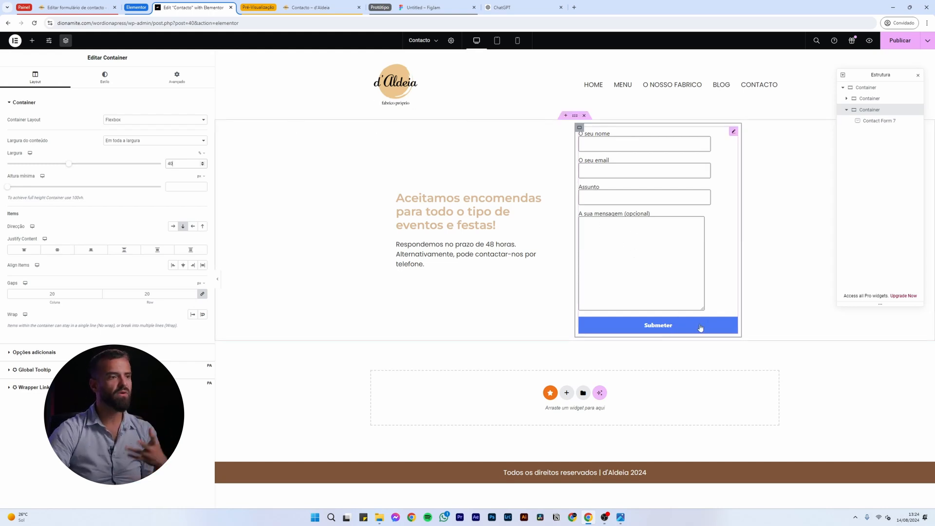
click(105, 80)
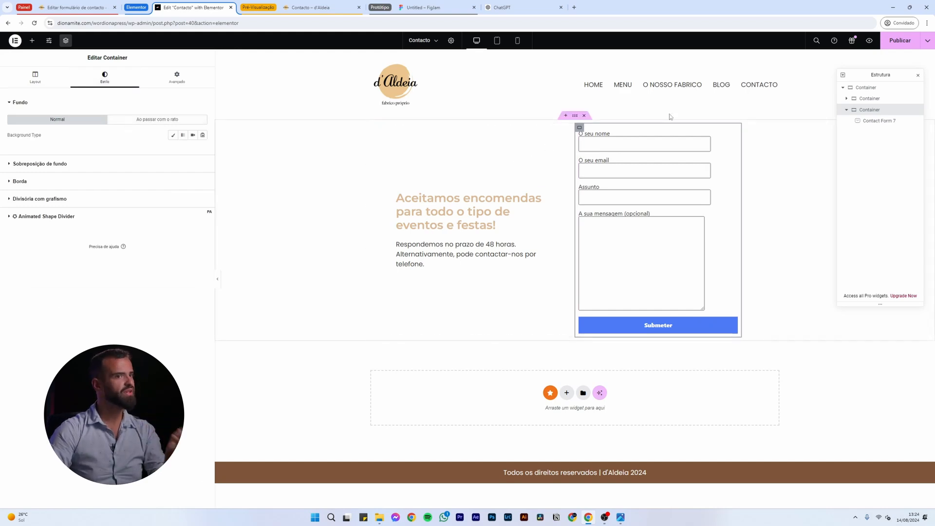
click(894, 43)
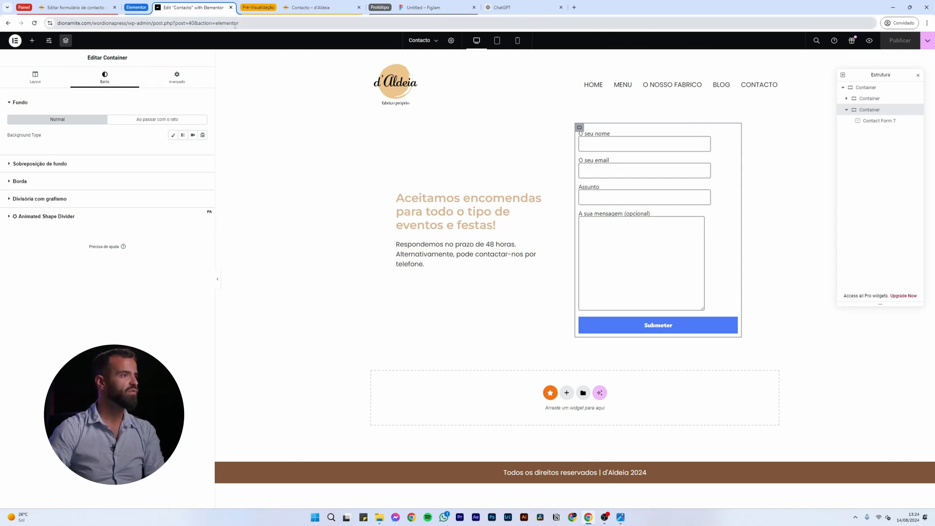
click(312, 8)
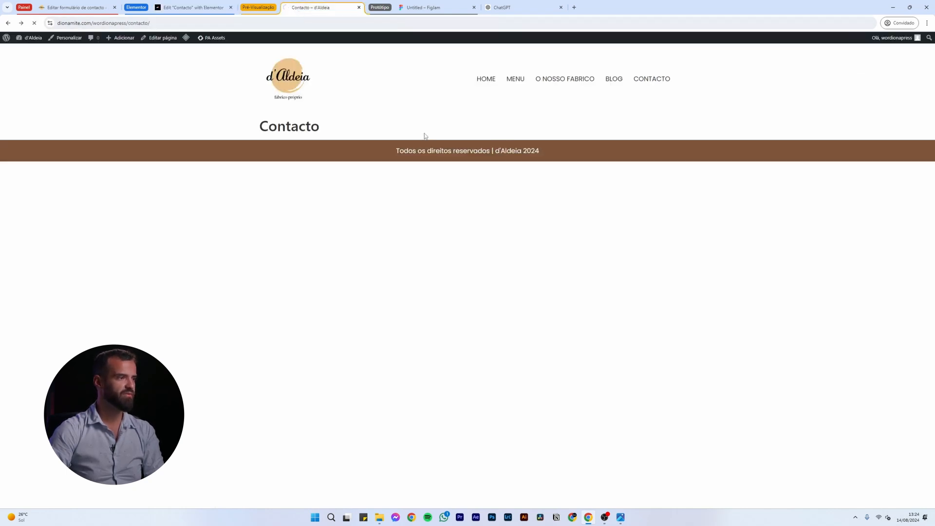
Submit the Contacto form with the sender's e-mail, subject 'Quero Filhózes' and a filhózes message
click(475, 141)
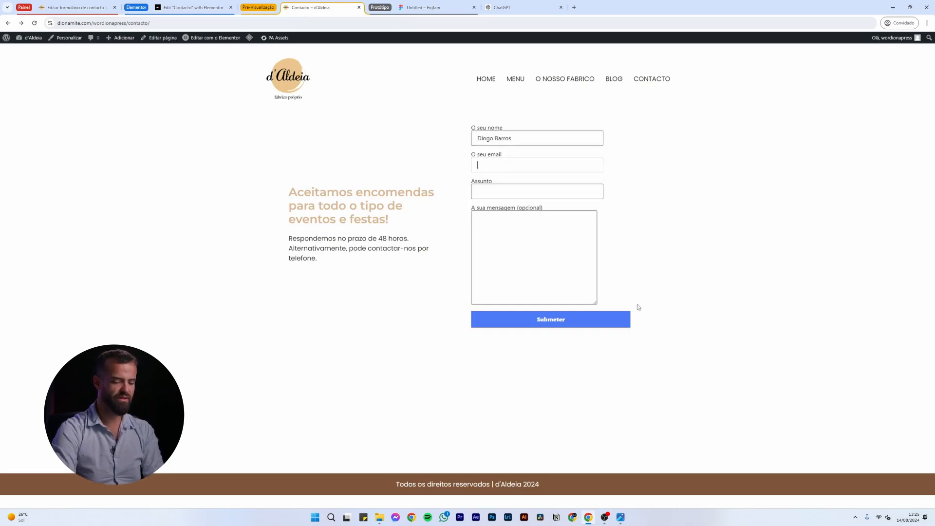
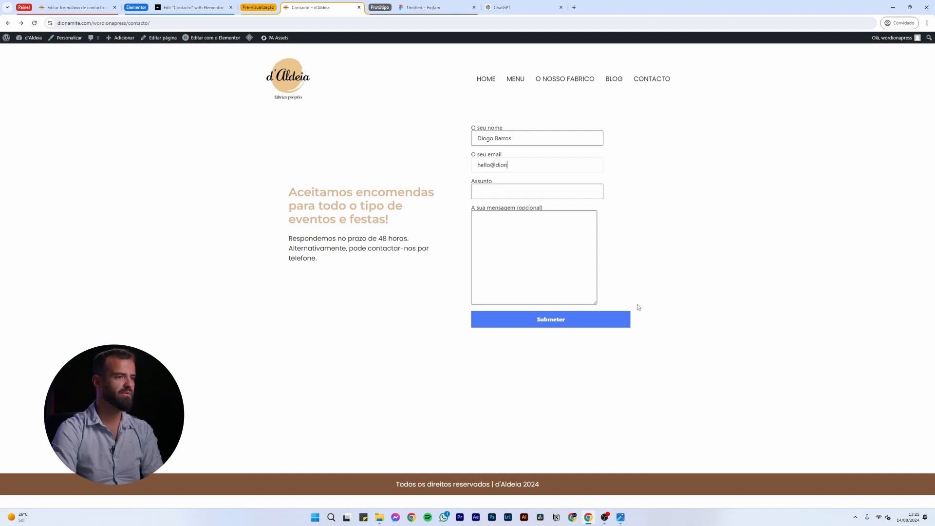
key(Tab)
text(Quero F)
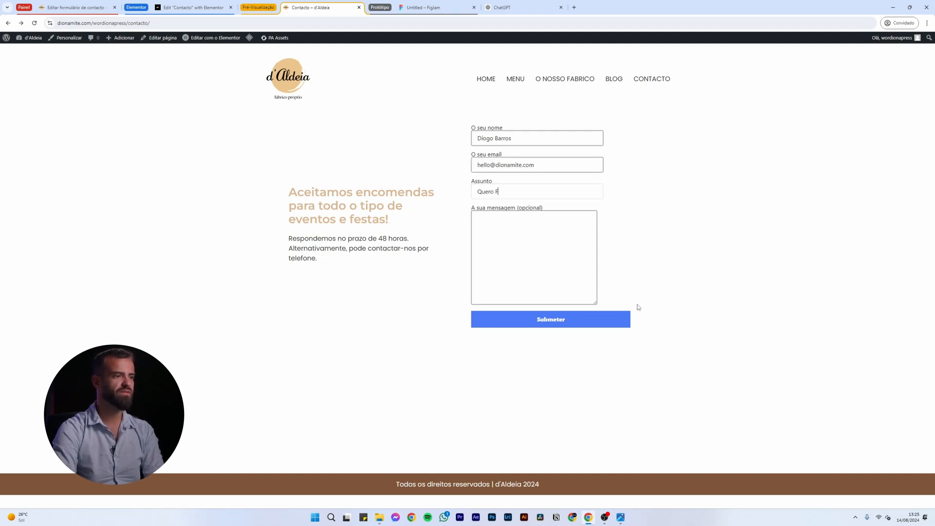
text(ilhózes)
key(Tab)
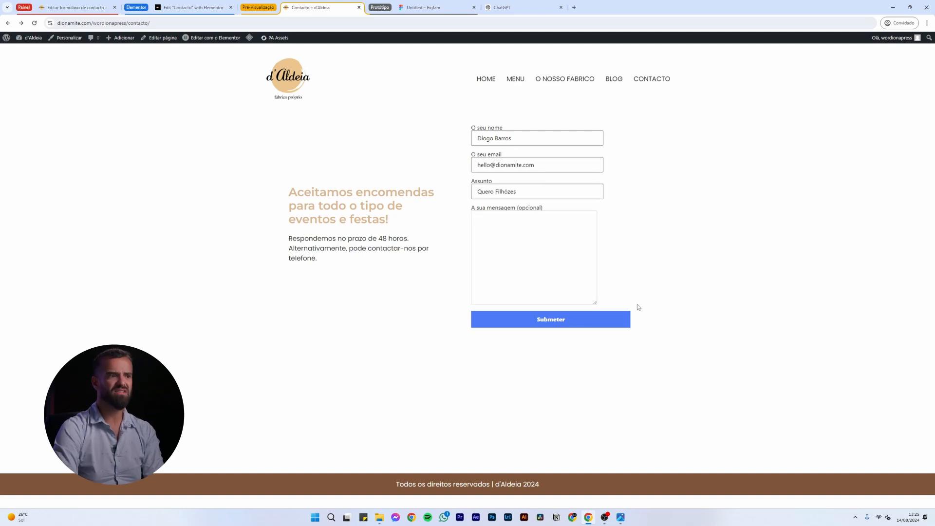
text(Quero velhozes)
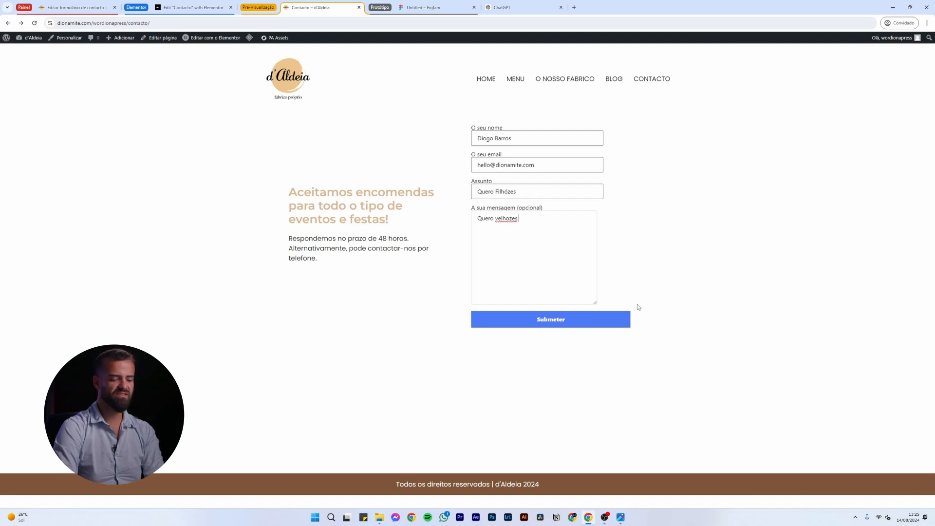
text( com canel)
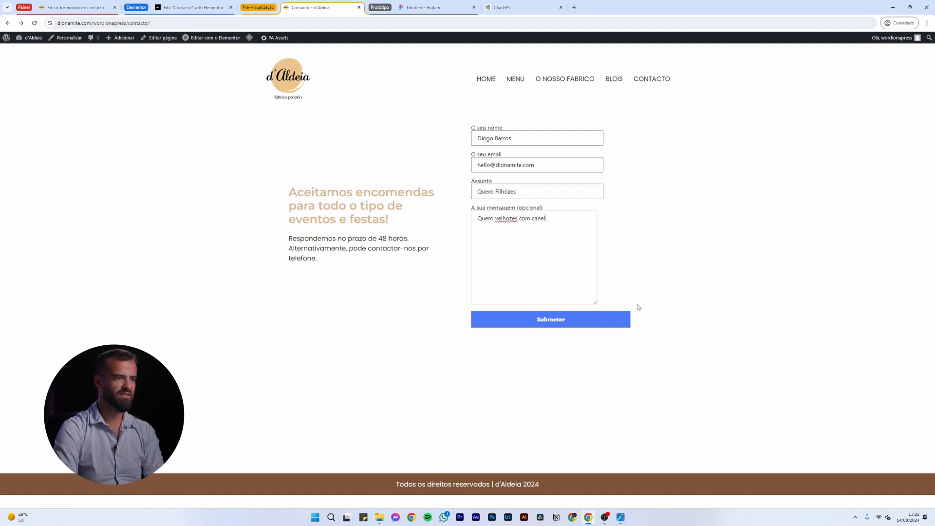
text(a, açúcar e feitos com manteiga)
key(BackSpace)
key(BackSpace)
key(BackSpace)
key(BackSpace)
key(BackSpace)
key(BackSpace)
key(BackSpace)
key(BackSpace)
text(massa de pão)
click(599, 319)
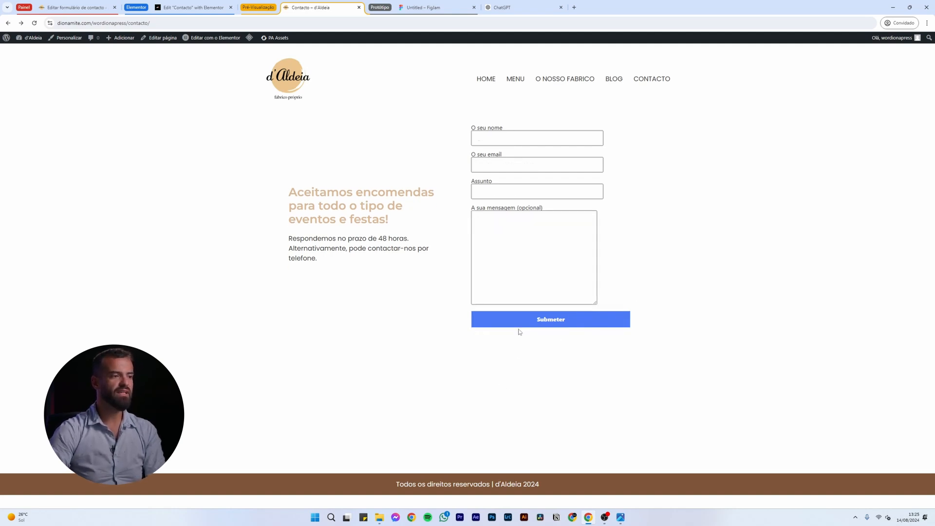
Check the thank-you confirmation, then open the Flamingo address book in WordPress admin
drag(470, 345, 579, 358)
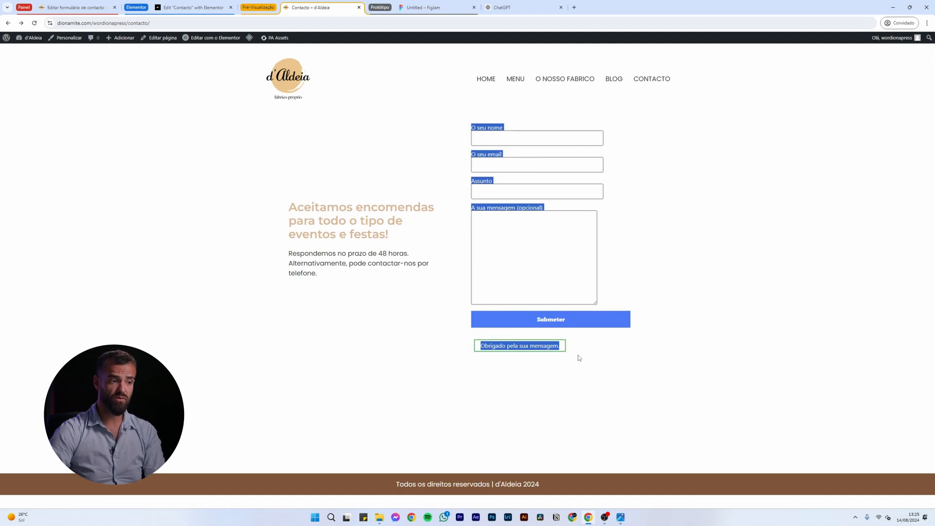
click(579, 357)
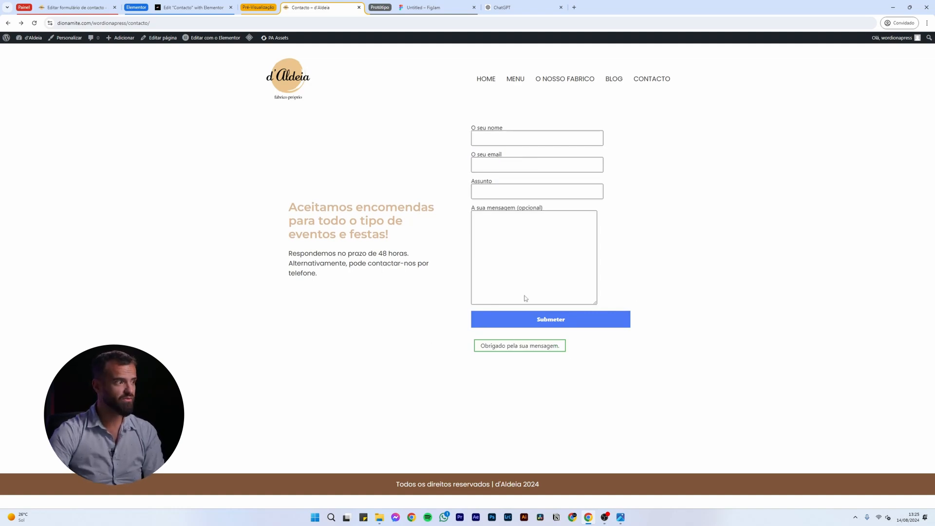
key(ctrl+shift+Tab)
click(55, 11)
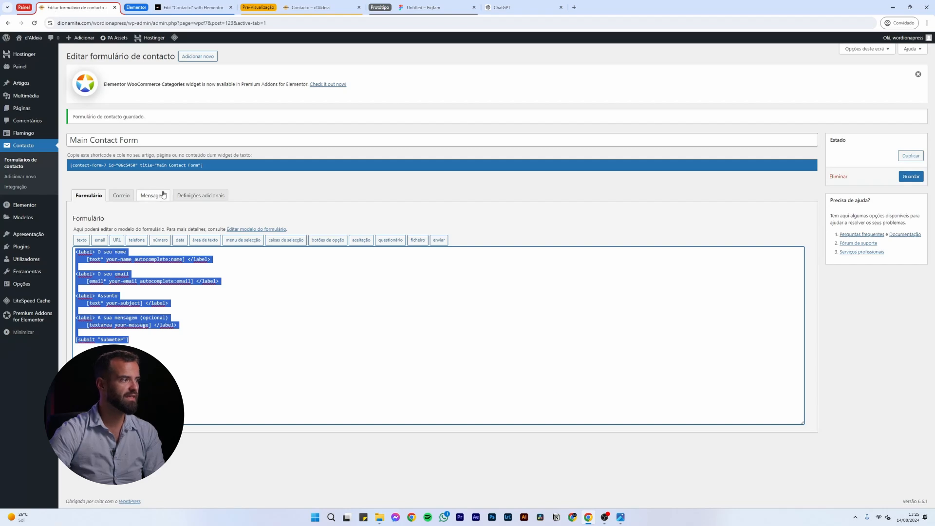
click(205, 300)
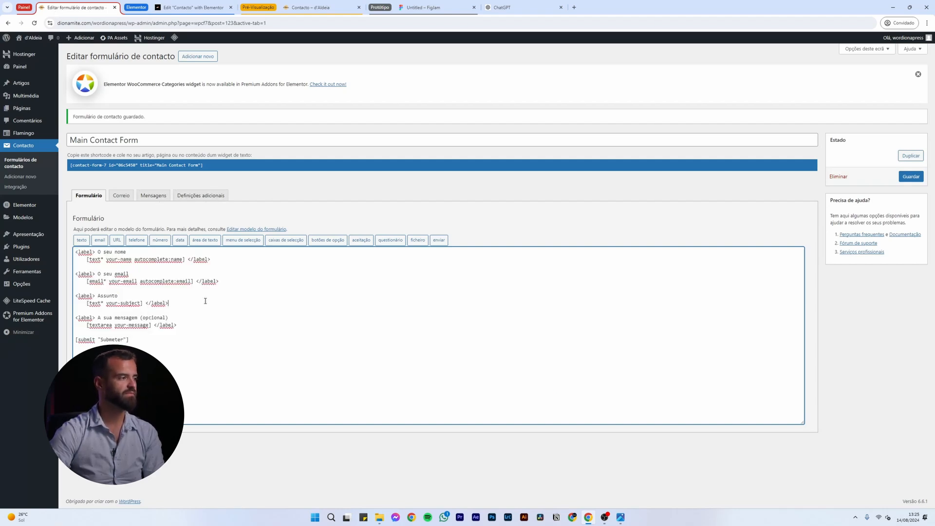
click(29, 135)
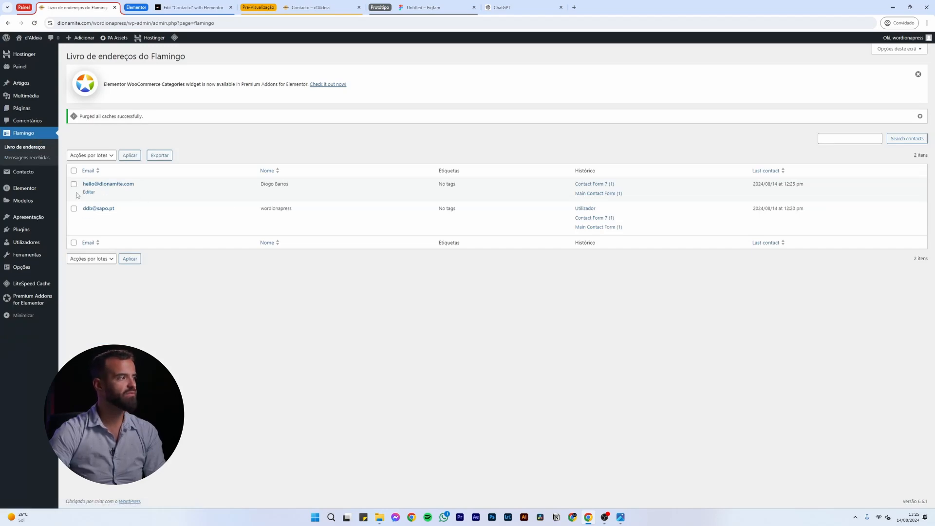
View Flamingo's received messages, cancel a CSV export, and recheck the live page's confirmation
click(28, 157)
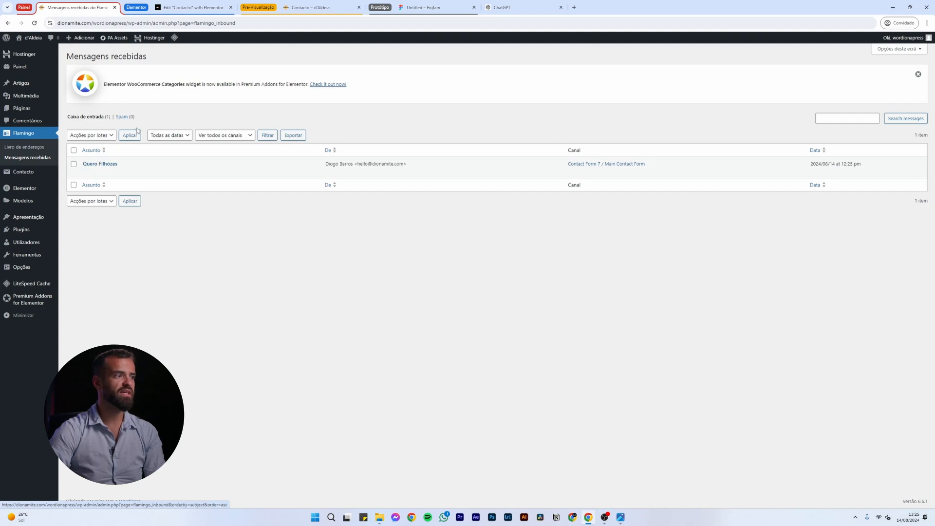
click(293, 136)
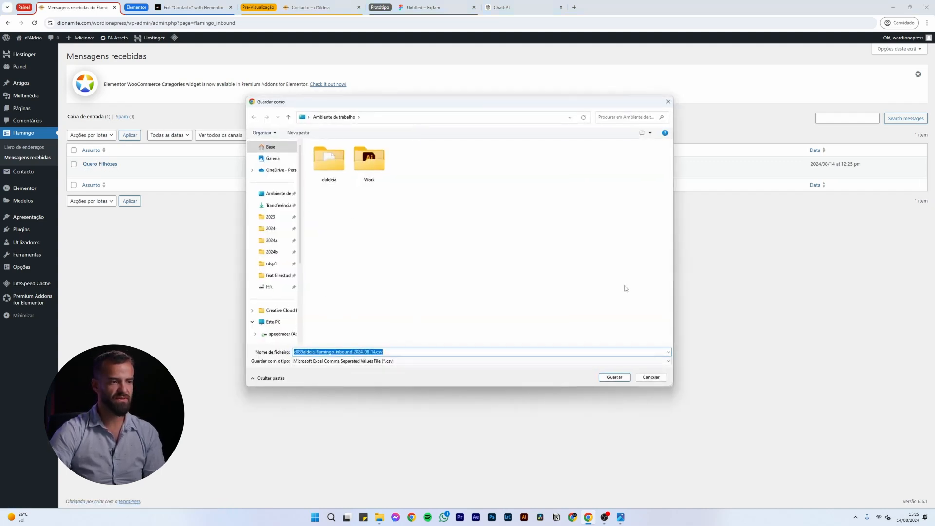
click(651, 377)
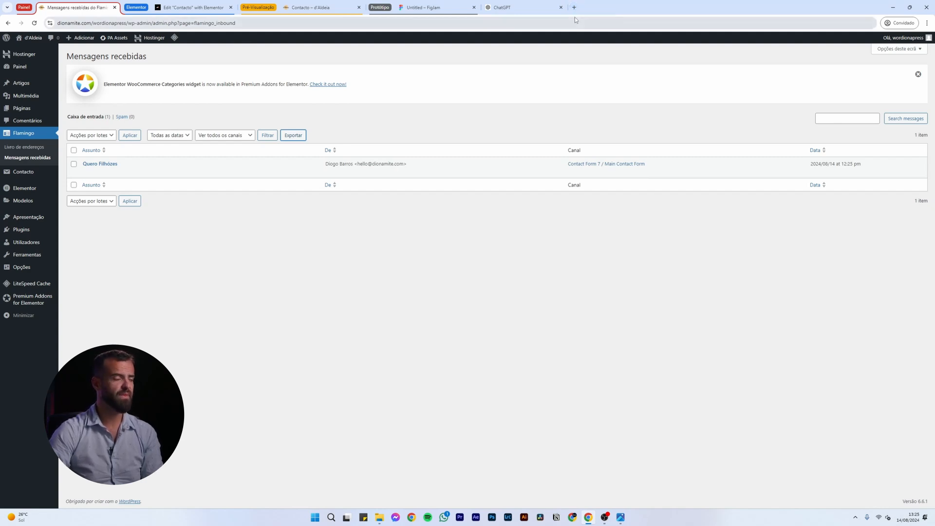
click(318, 8)
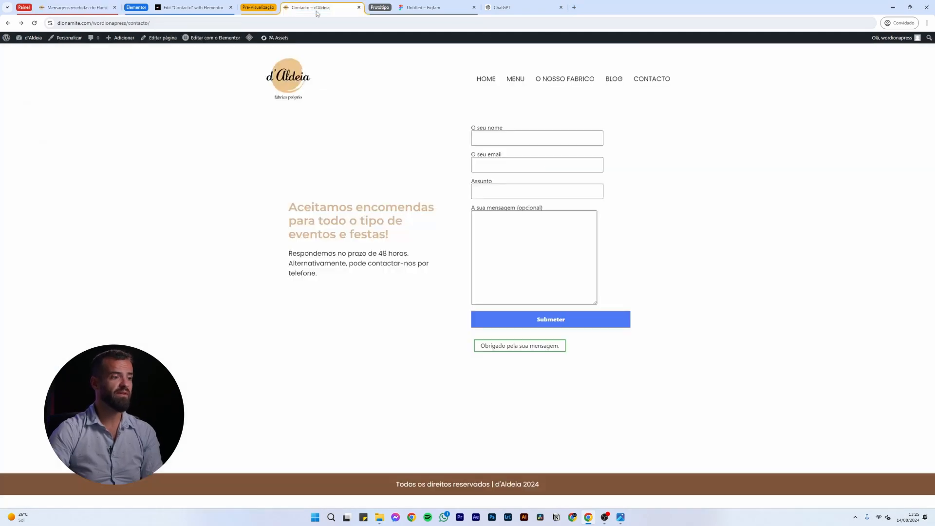
drag(485, 346, 560, 347)
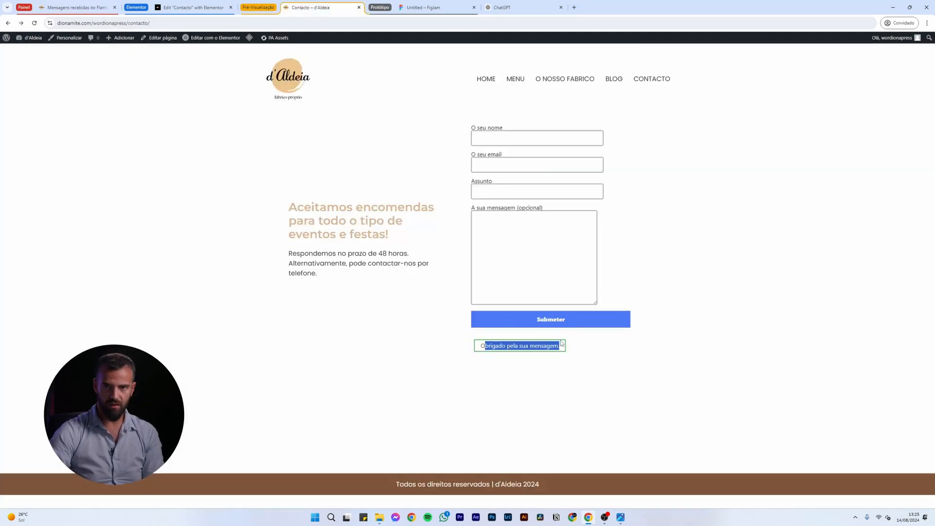
key(ctrl+Page_Up)
key(ctrl+Page_Up)
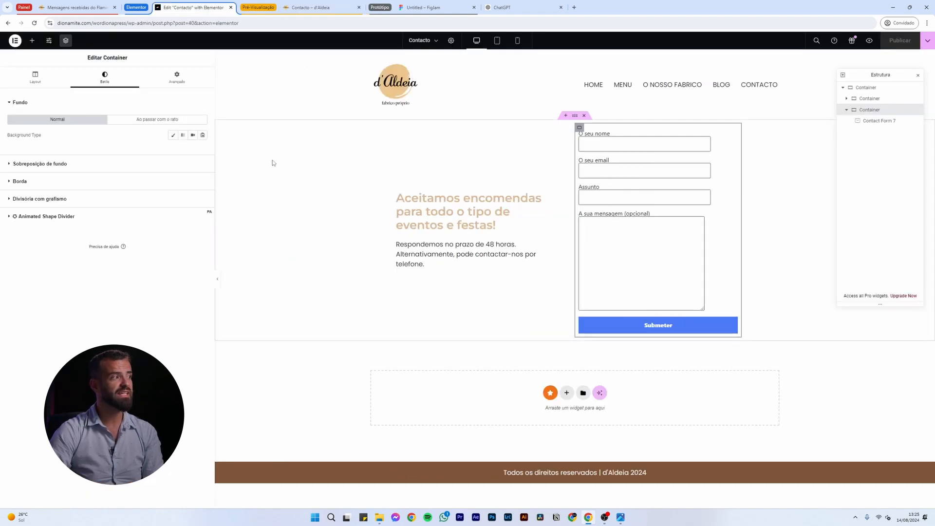